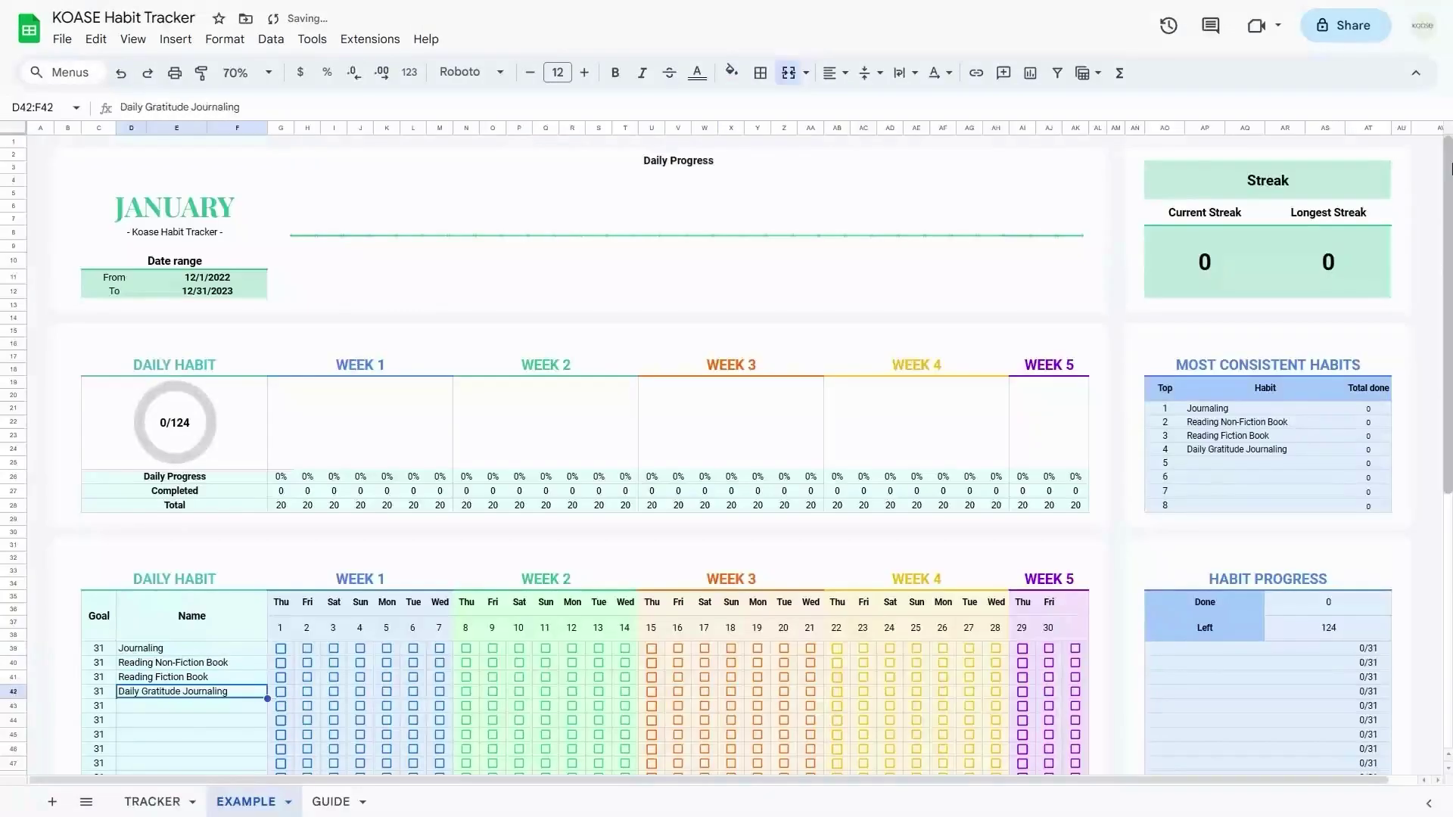
Tick two habits as done in the habit list and scroll through the habit tracker.
type("Drink at least 8 cups of water Visit parents Wake up at 7 am Cardiovascular Exercise Bedtime by 11 pm Walk > 2 km Learn guitar")
scroll(820, 307, "down", 3)
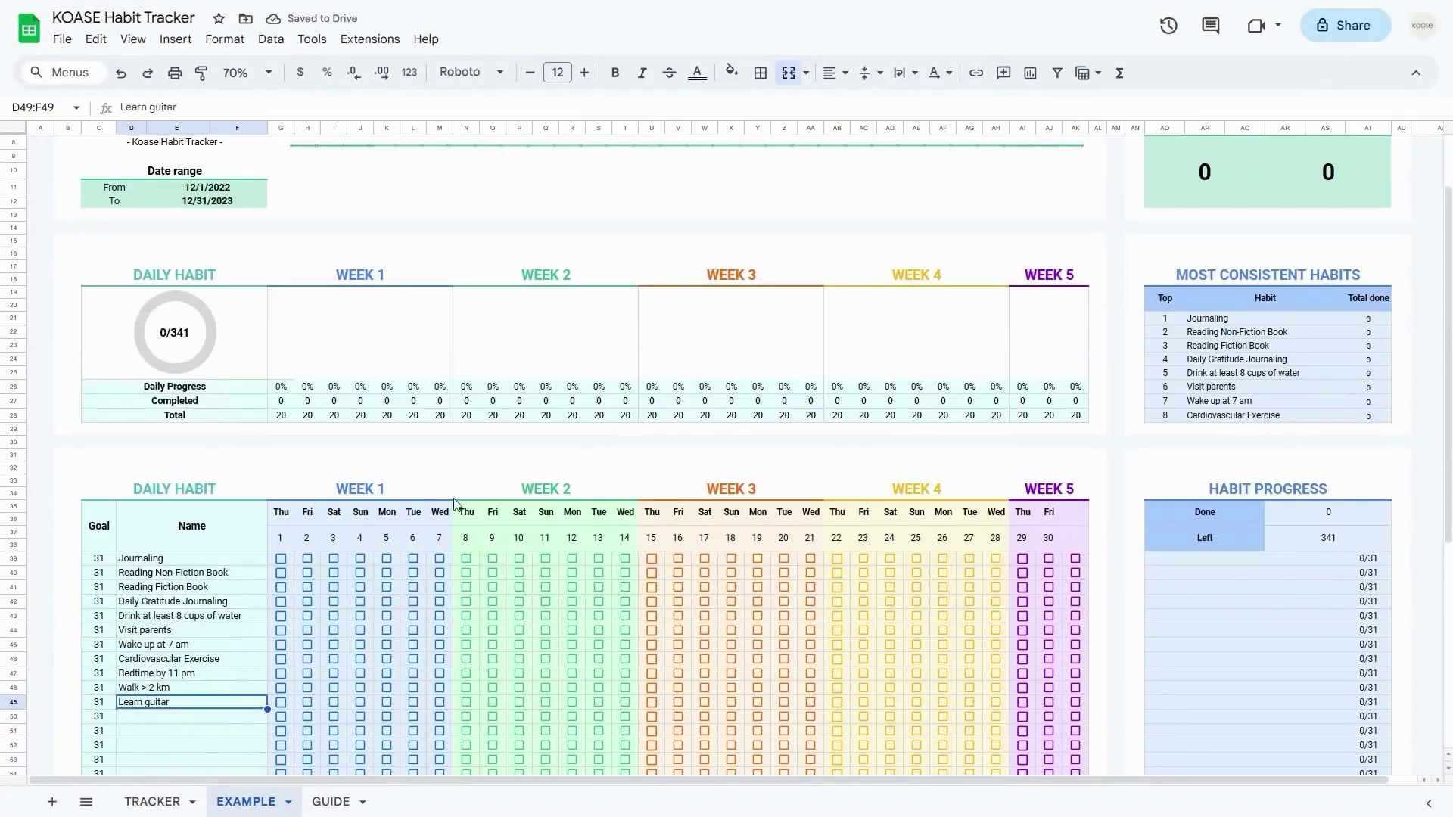
left_click(334, 573)
left_click(281, 587)
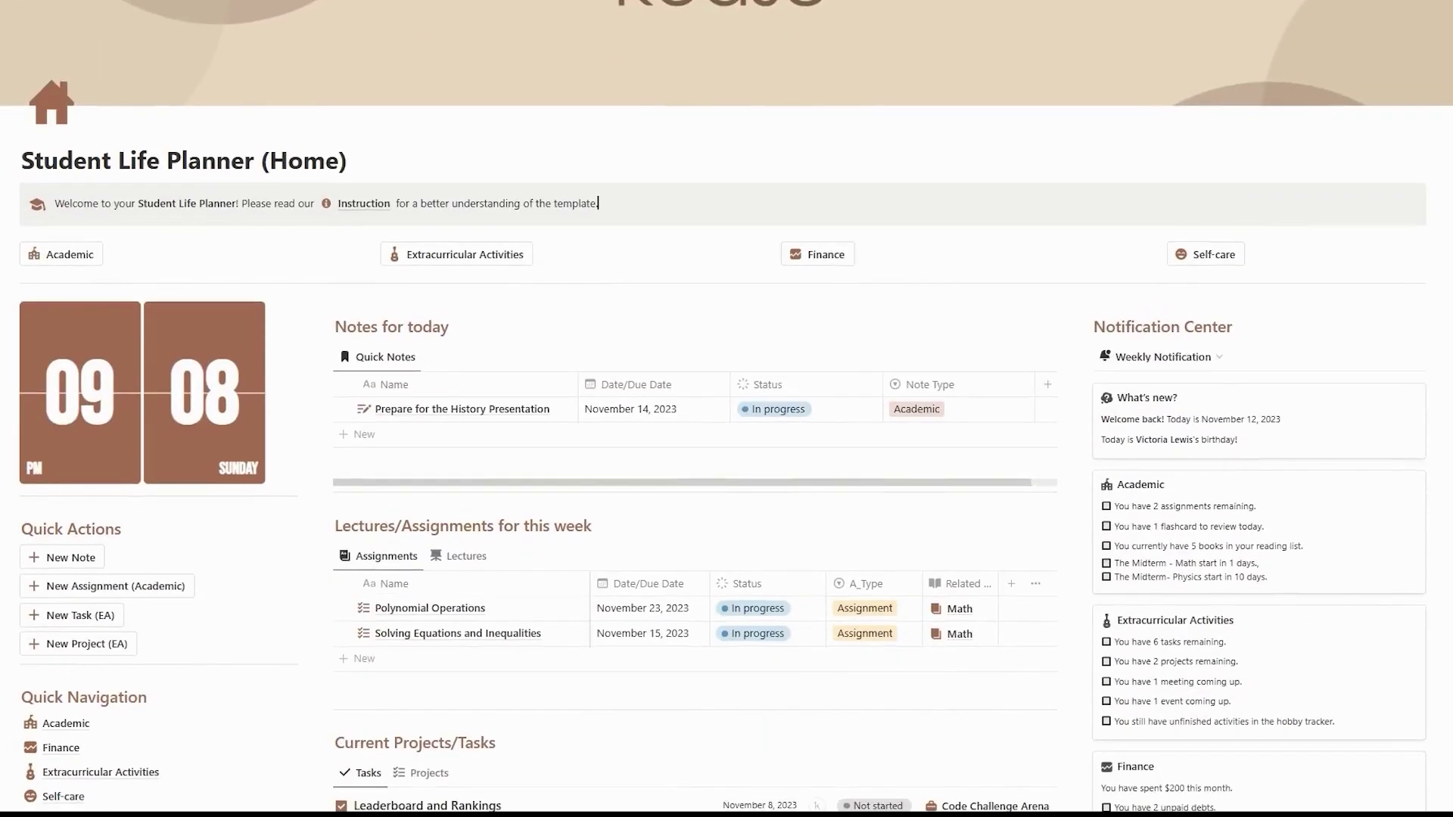
scroll(727, 409, "down", 2)
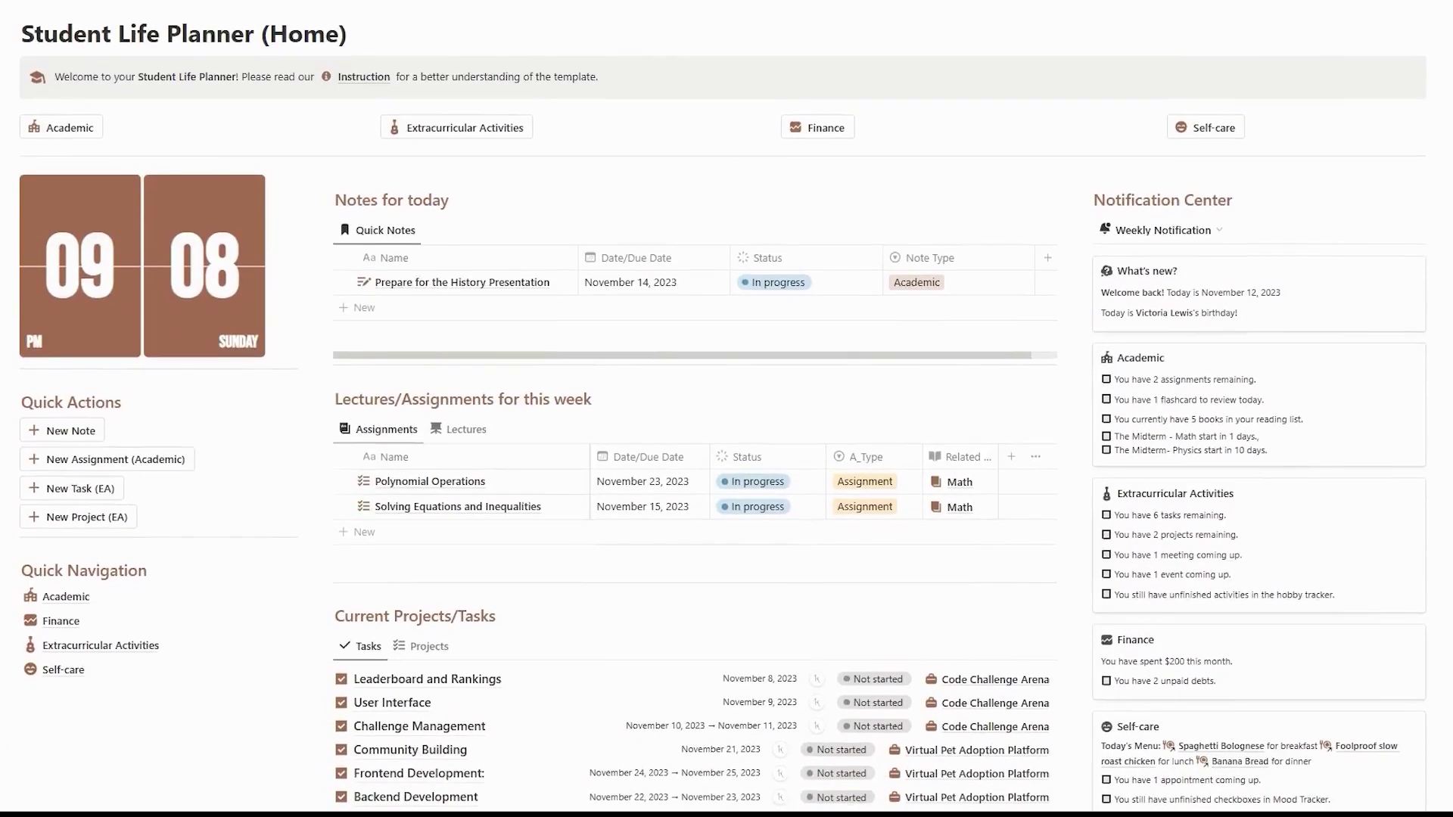
scroll(726, 409, "down", 20)
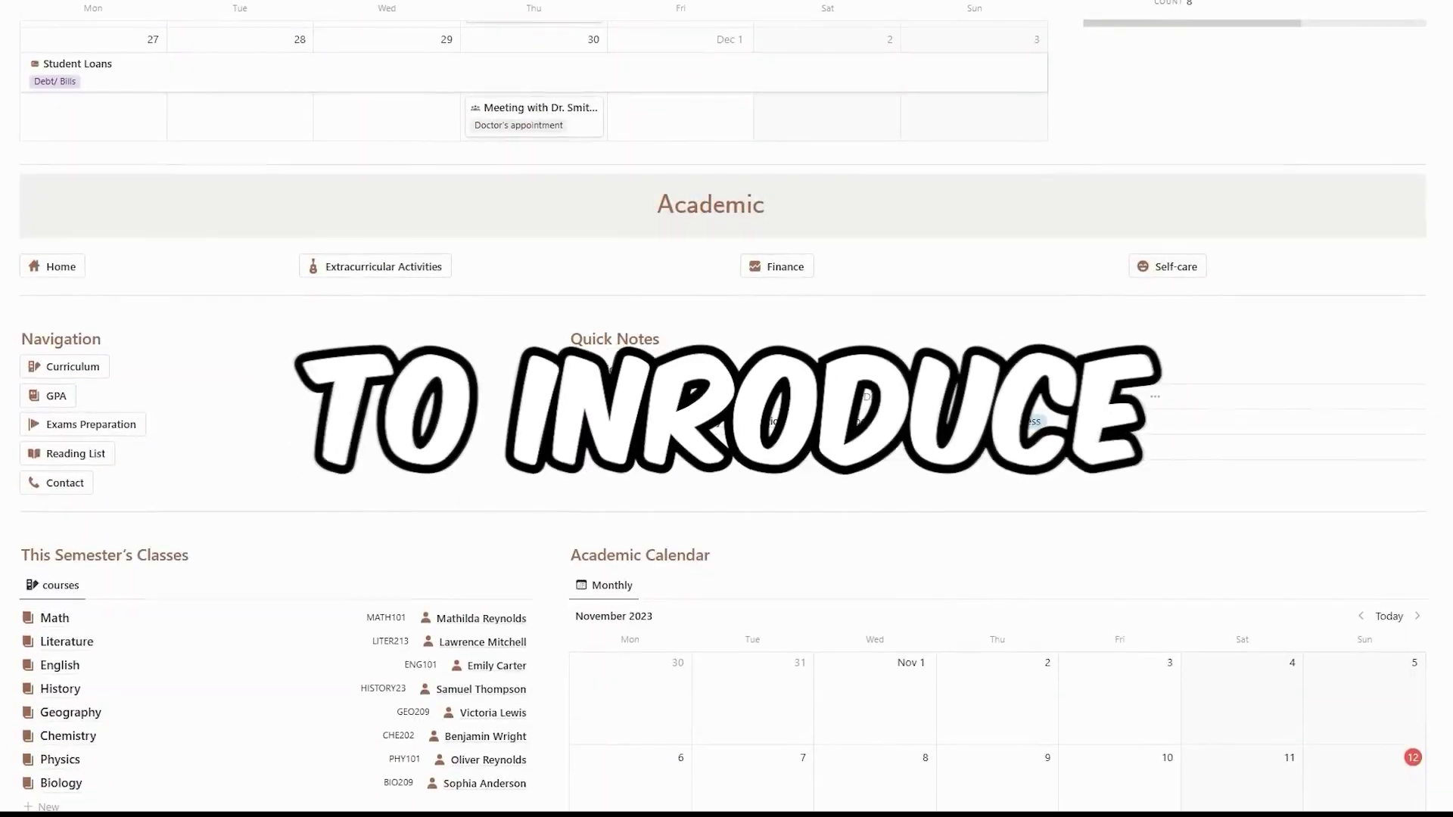
scroll(726, 409, "down", 4)
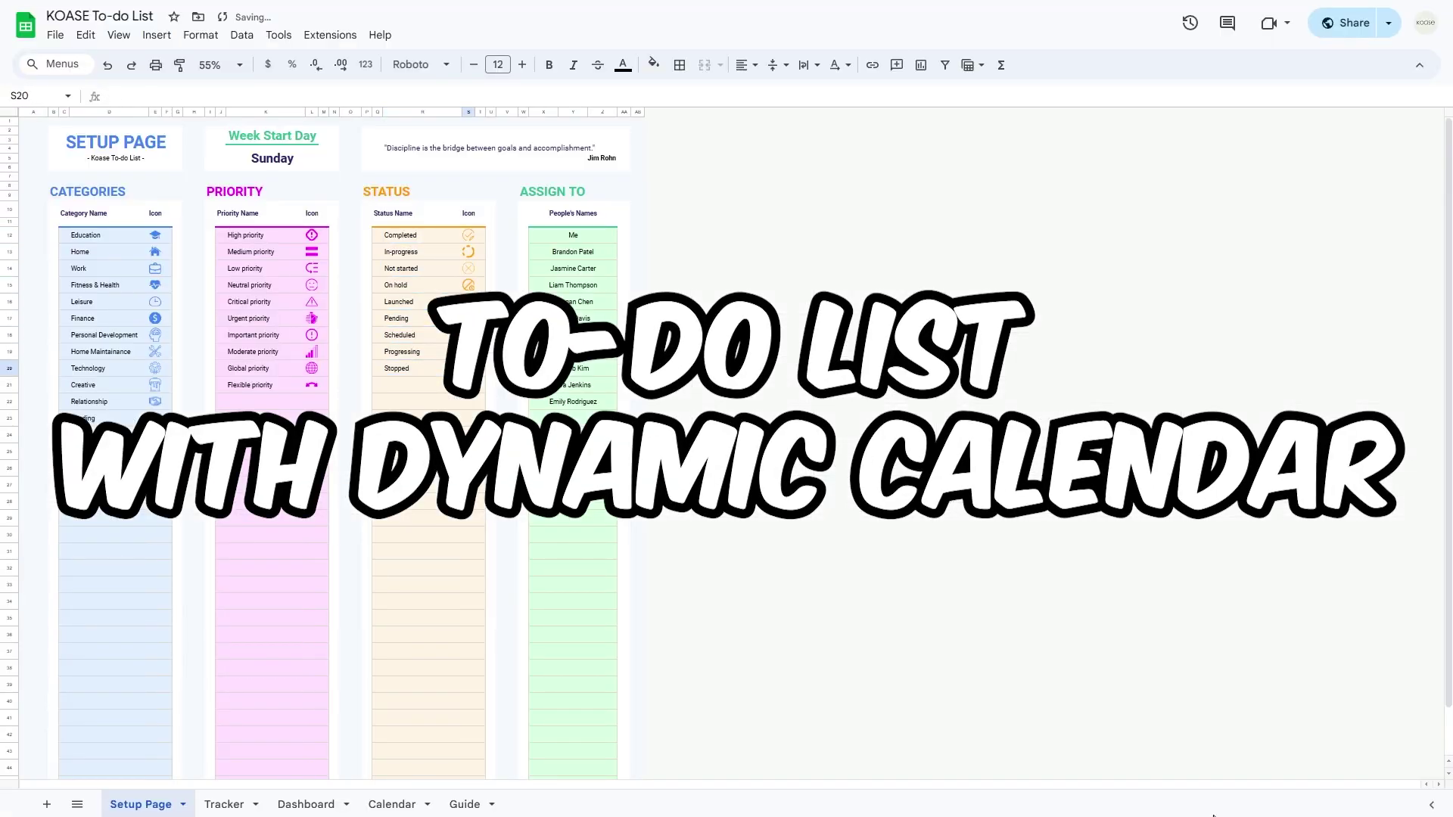
On the Tracker, inspect Grocery Shopping's Completed status and the status and priority dropdowns.
left_click(224, 804)
left_click(495, 261)
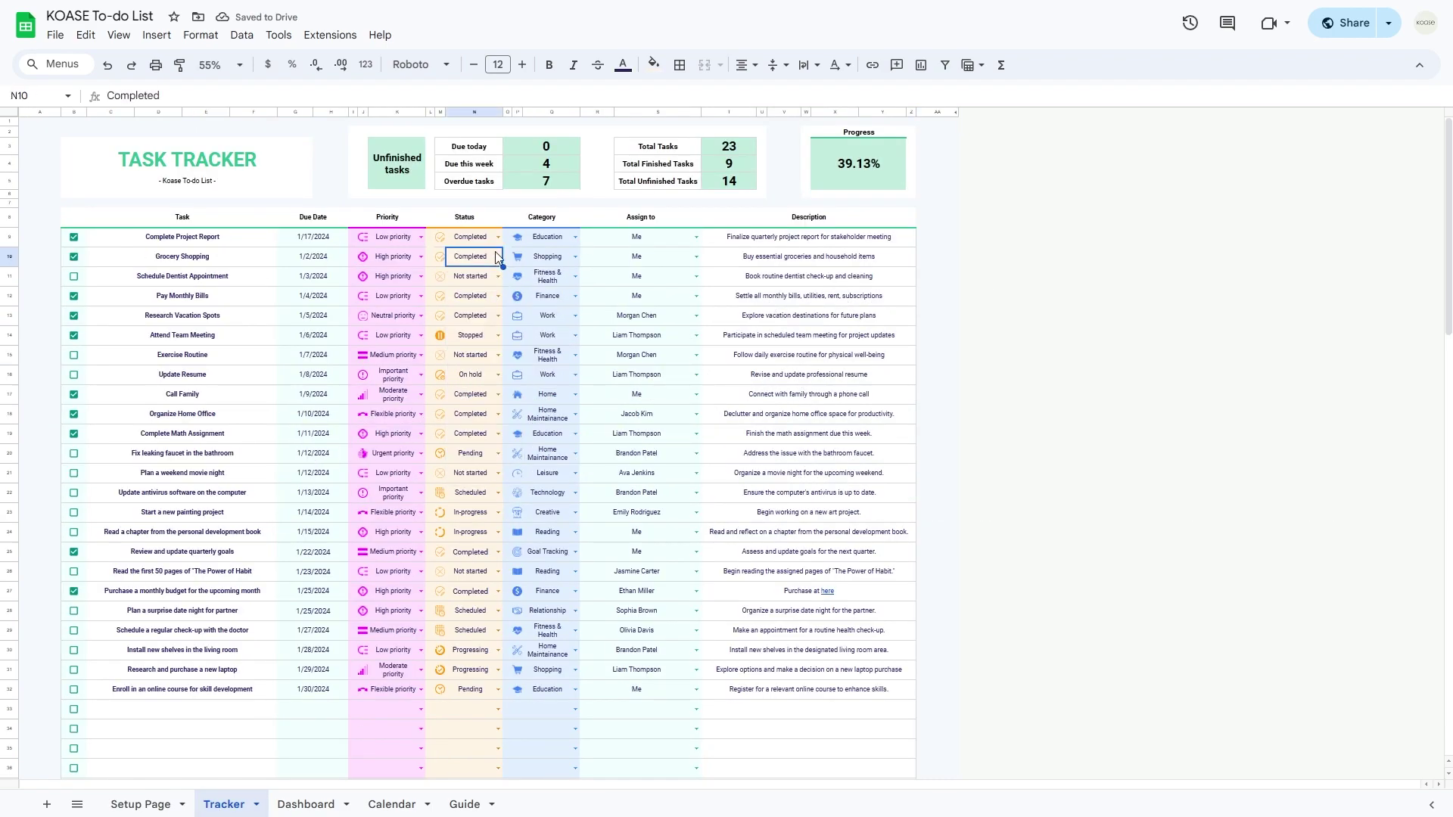
left_click(498, 512)
left_click(421, 551)
left_click(497, 552)
Filter the Dashboard to High priority, one assignee, In-progress status and this week's tasks.
left_click(306, 804)
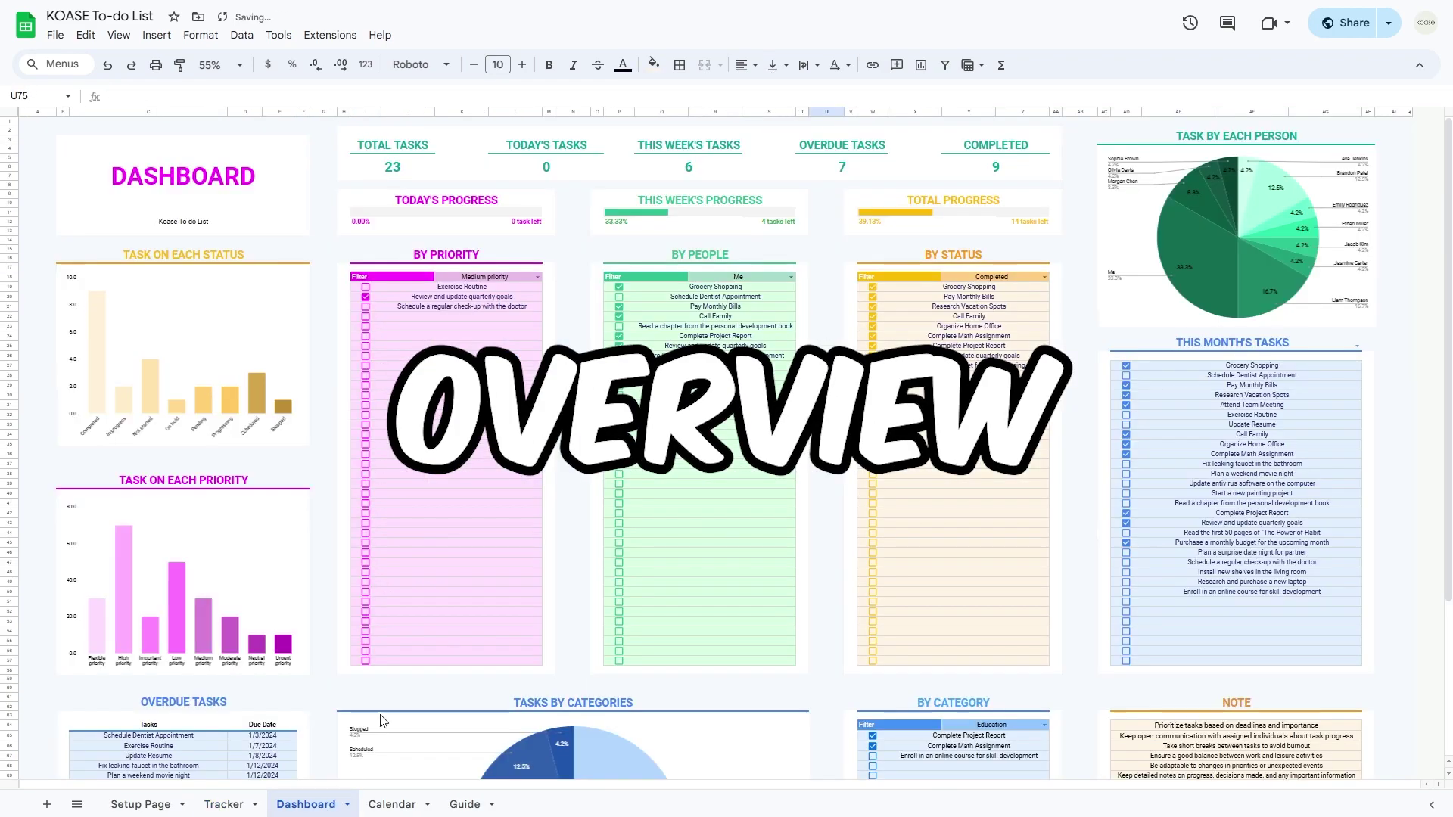
left_click(537, 277)
left_click(484, 293)
left_click(791, 277)
left_click(738, 333)
left_click(1045, 277)
left_click(1042, 318)
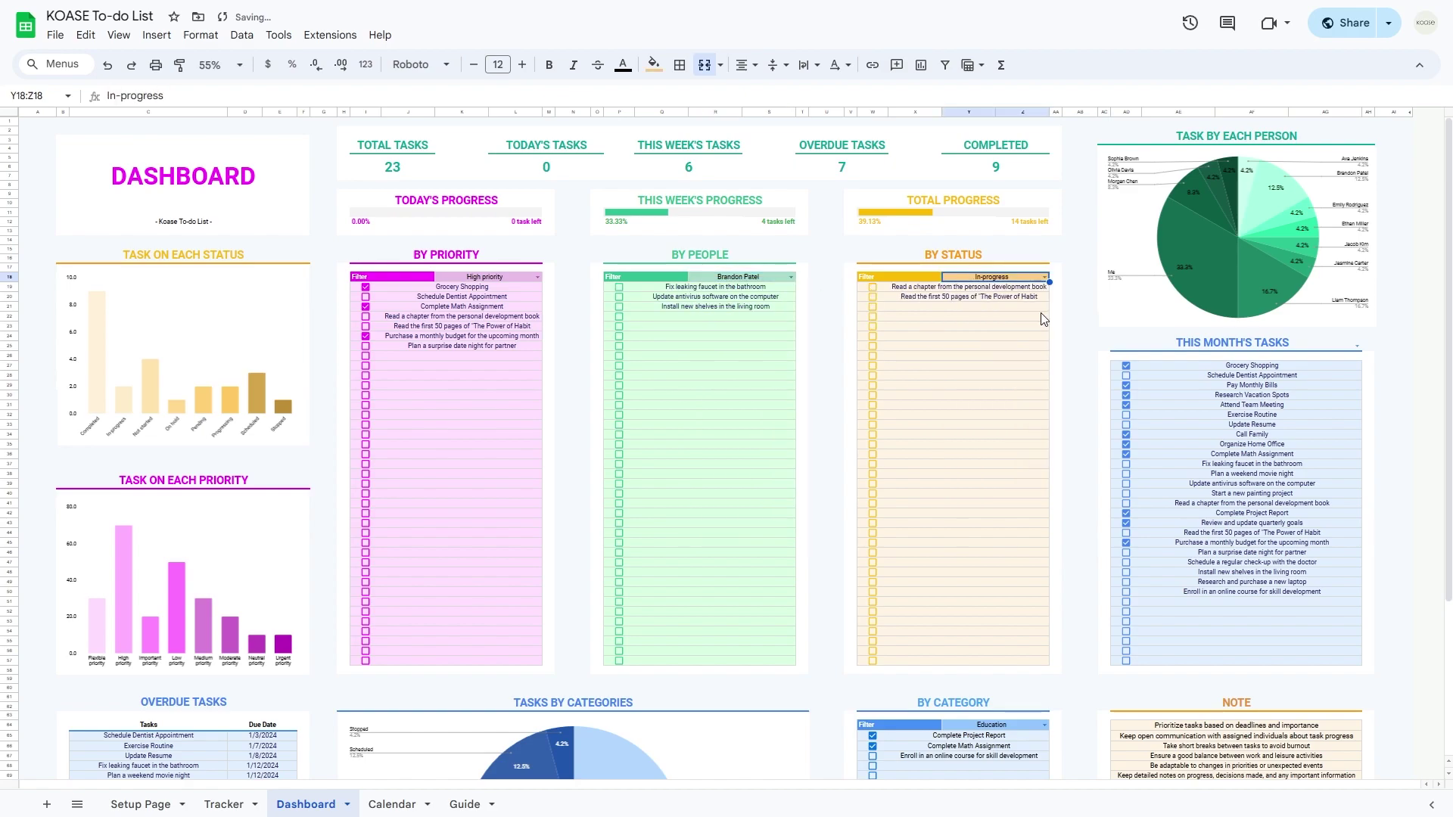
left_click(1357, 346)
left_click(1143, 383)
scroll(650, 741, "down", 3)
left_click(1045, 511)
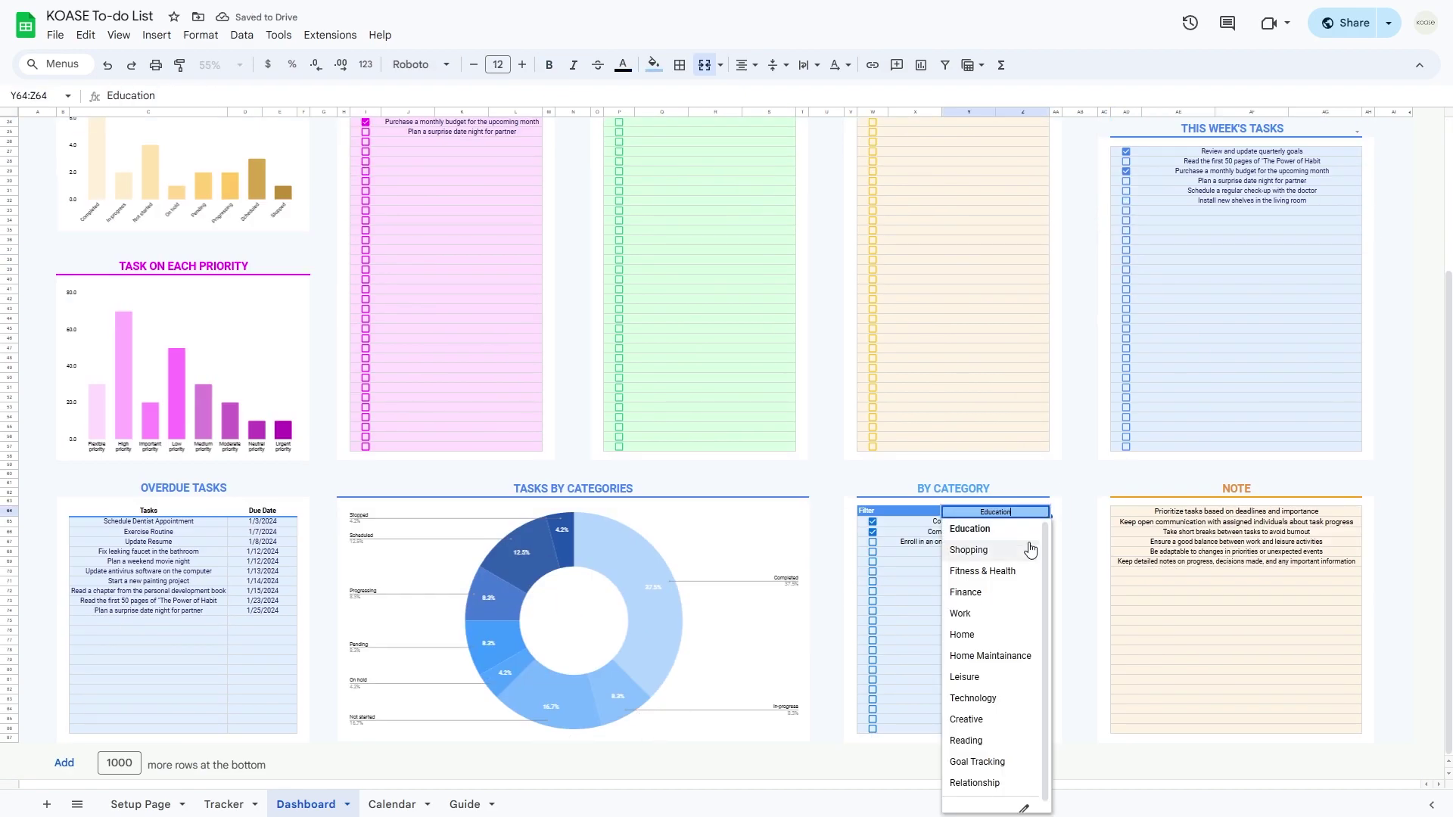
On the Calendar, exclude Medium priority, Completed, Work and Me tasks.
left_click(391, 804)
left_click(770, 151)
left_click(711, 220)
left_click(887, 151)
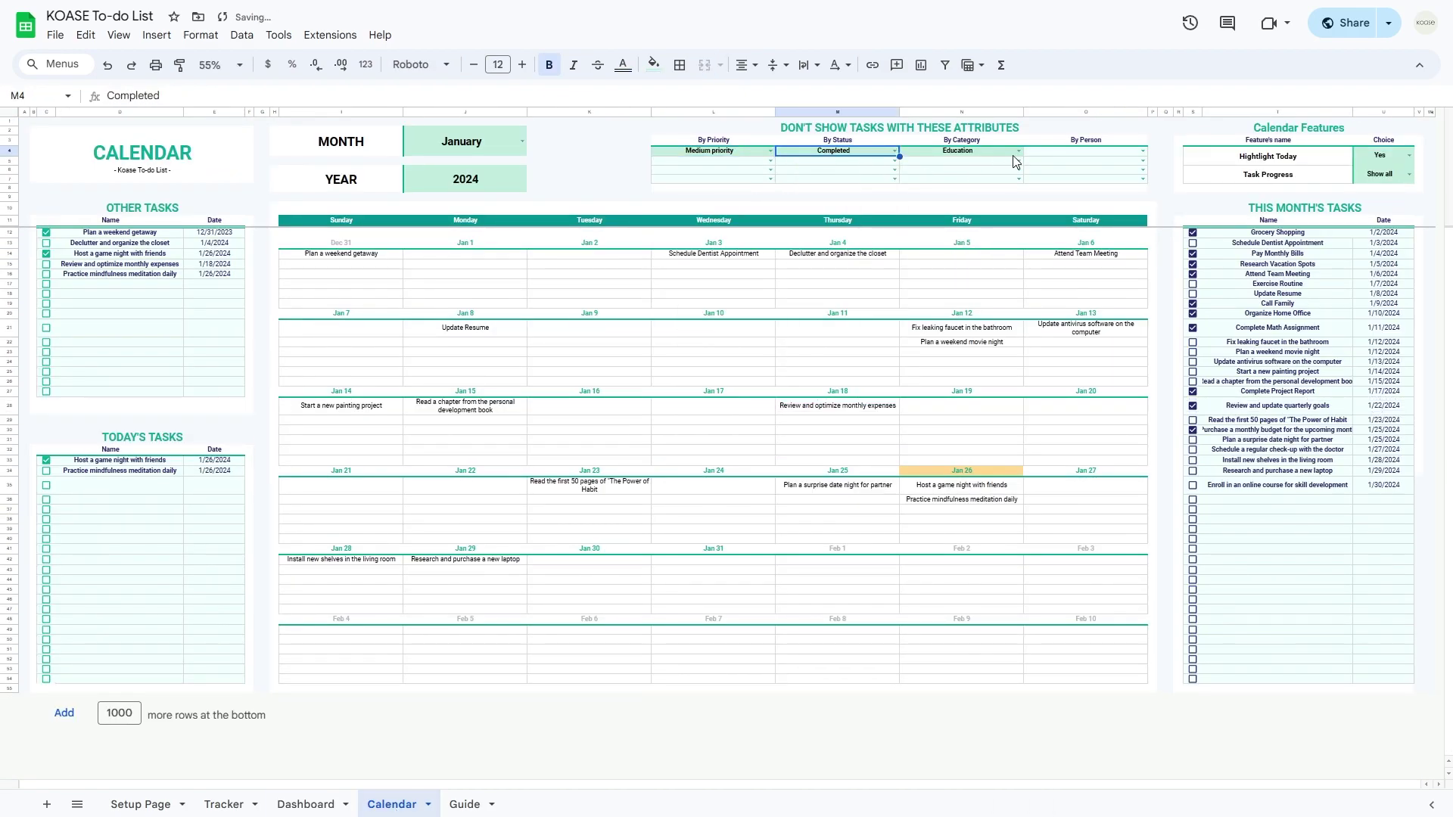
left_click(1016, 151)
left_click(996, 213)
left_click(1142, 150)
left_click(1113, 184)
Keep Highlight Today on Yes and set Task Progress to 'Just show undone tasks'.
left_click(1409, 155)
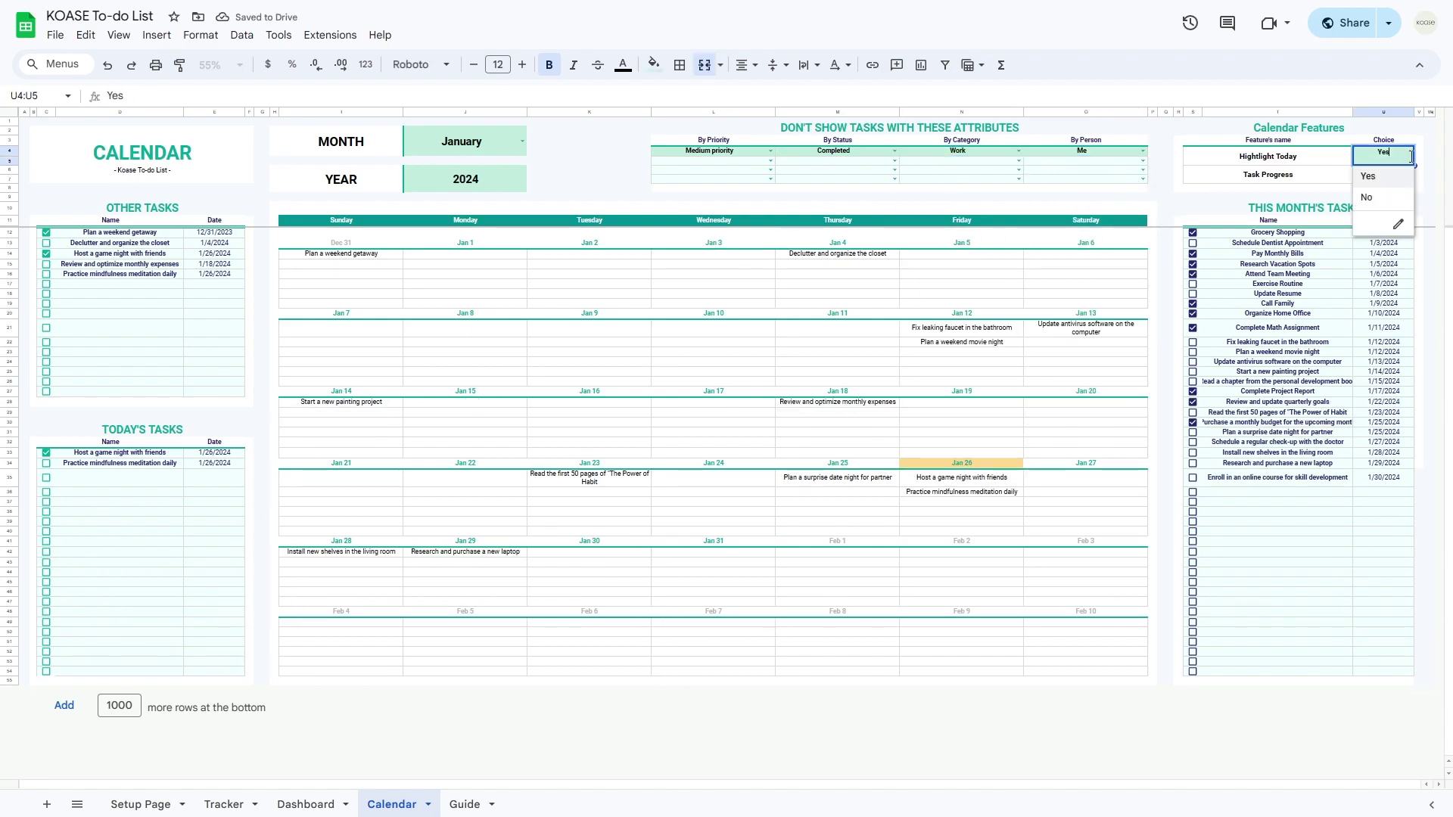
left_click(1368, 176)
left_click(1409, 176)
left_click(1400, 198)
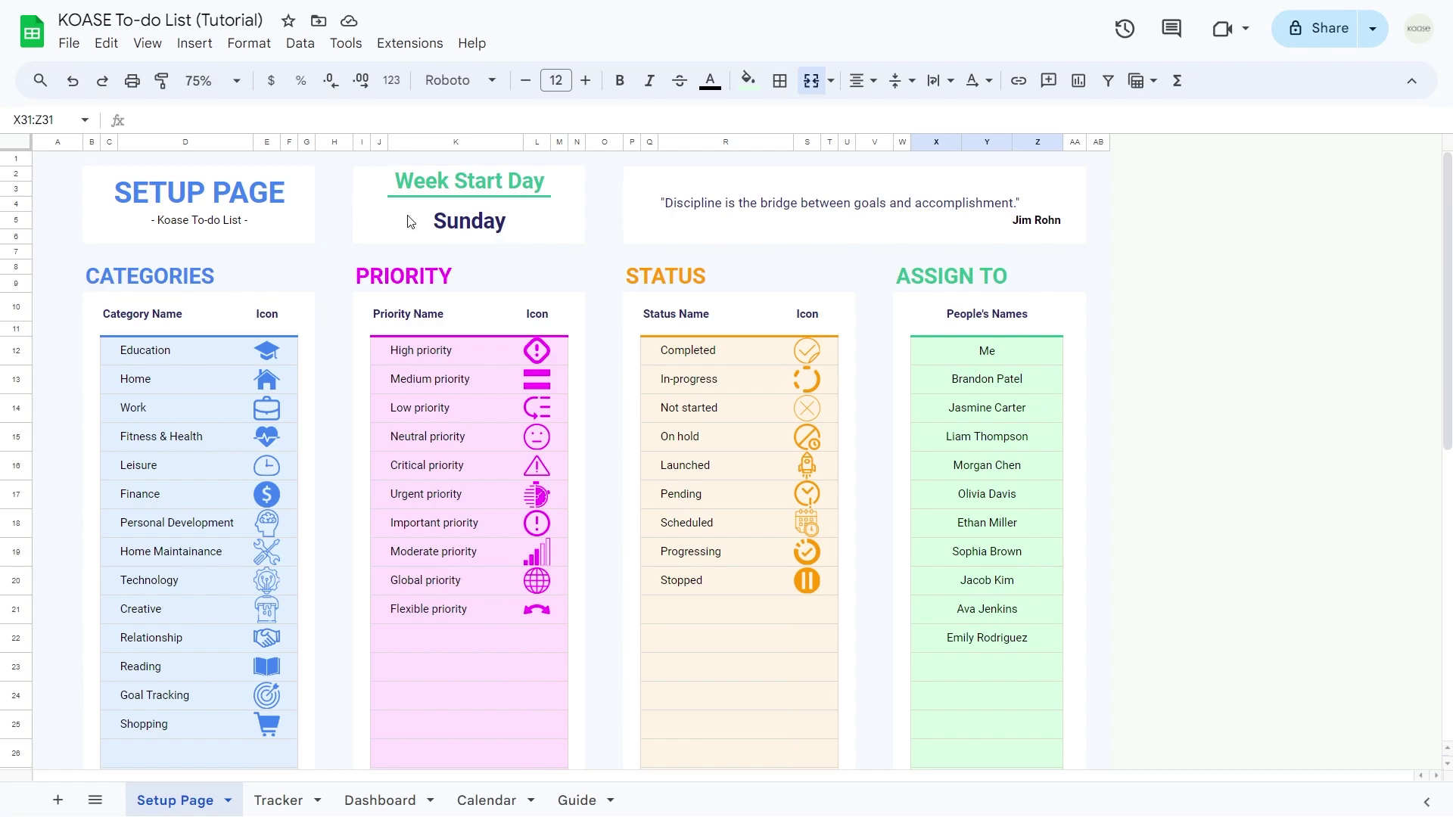
Try Monday as Week Start Day, restore Sunday, and check the Calendar before returning to Setup.
double_click(467, 220)
left_click(470, 282)
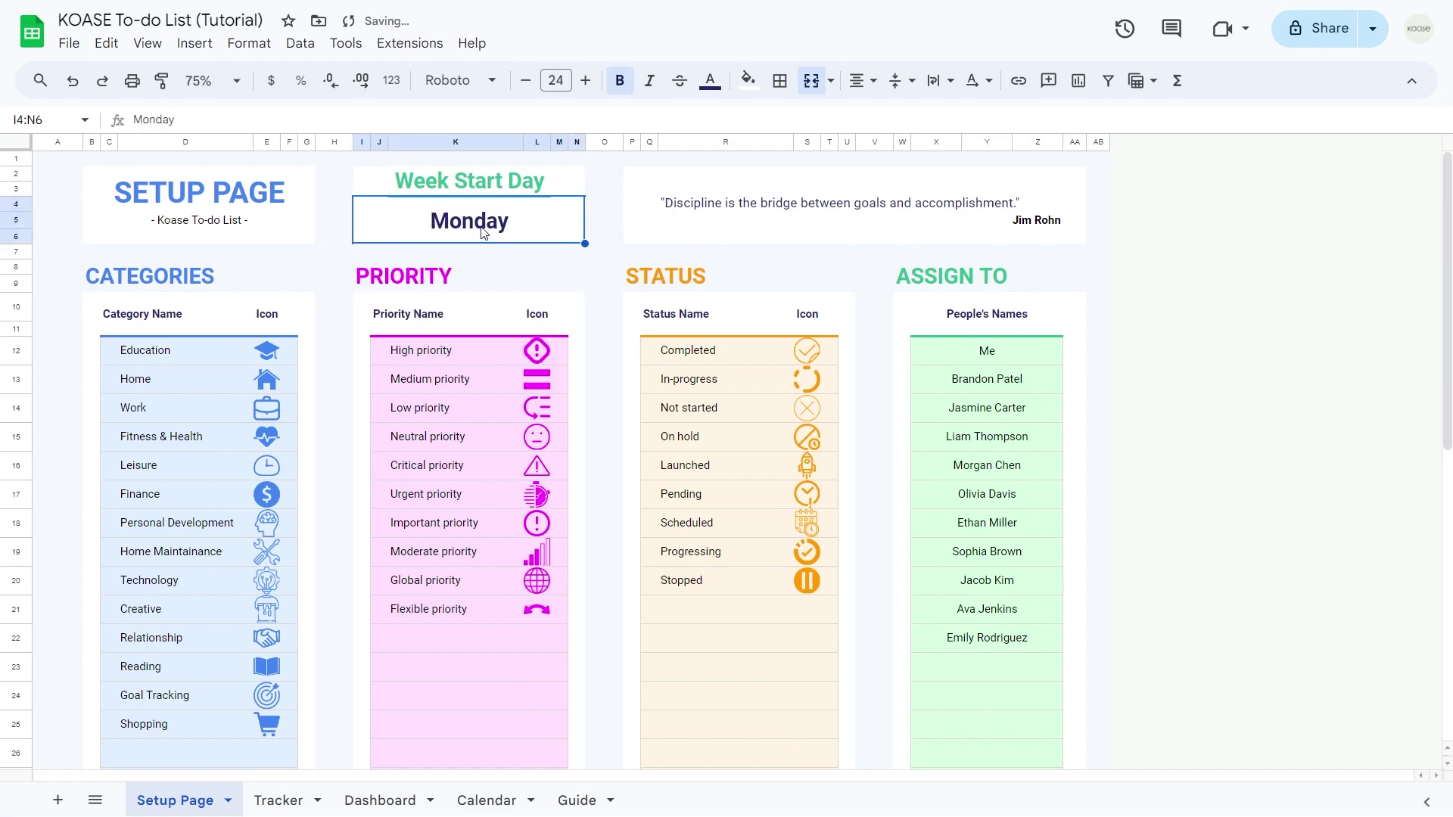
double_click(483, 231)
left_click(478, 265)
left_click(487, 799)
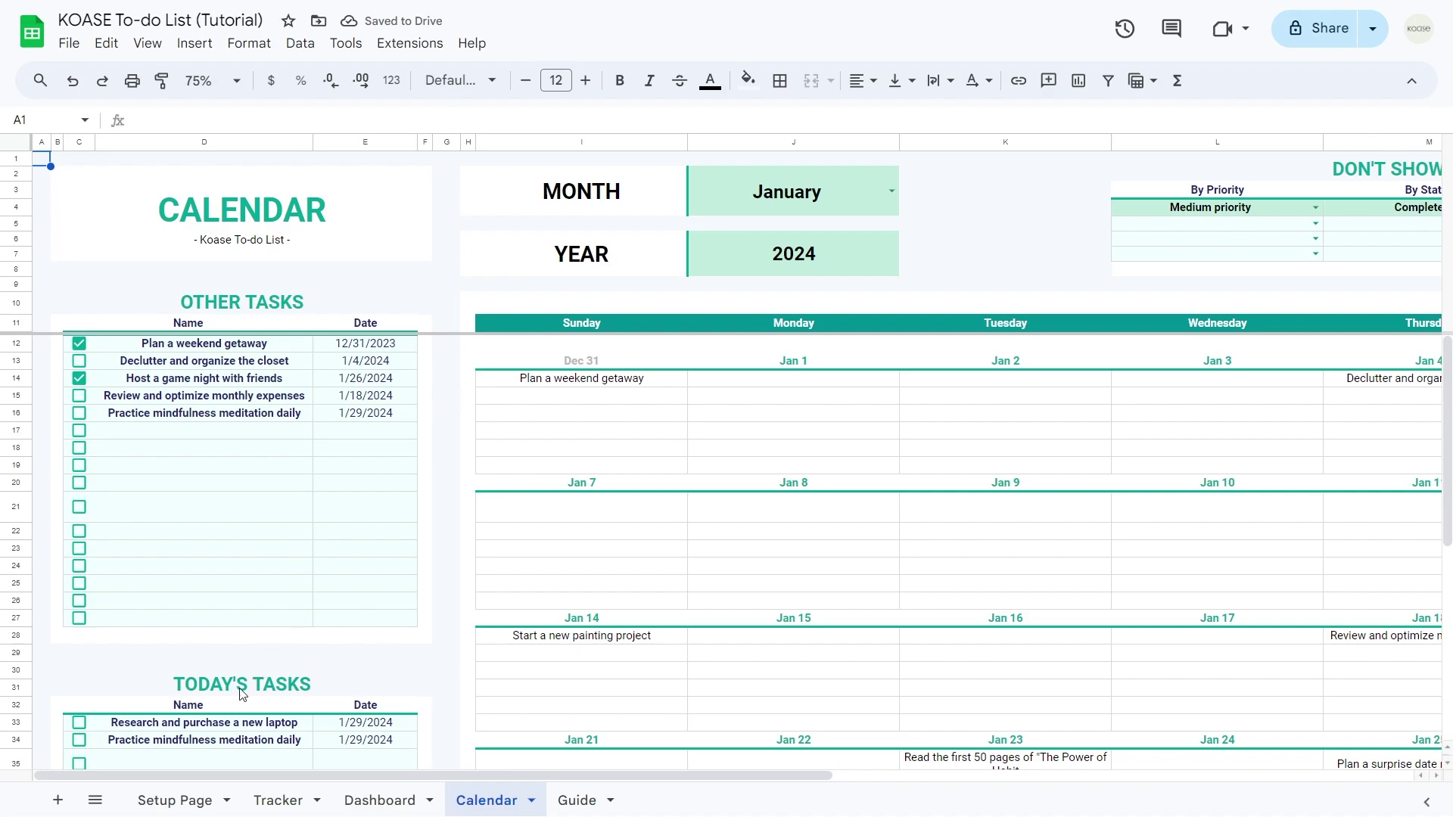
left_click(191, 801)
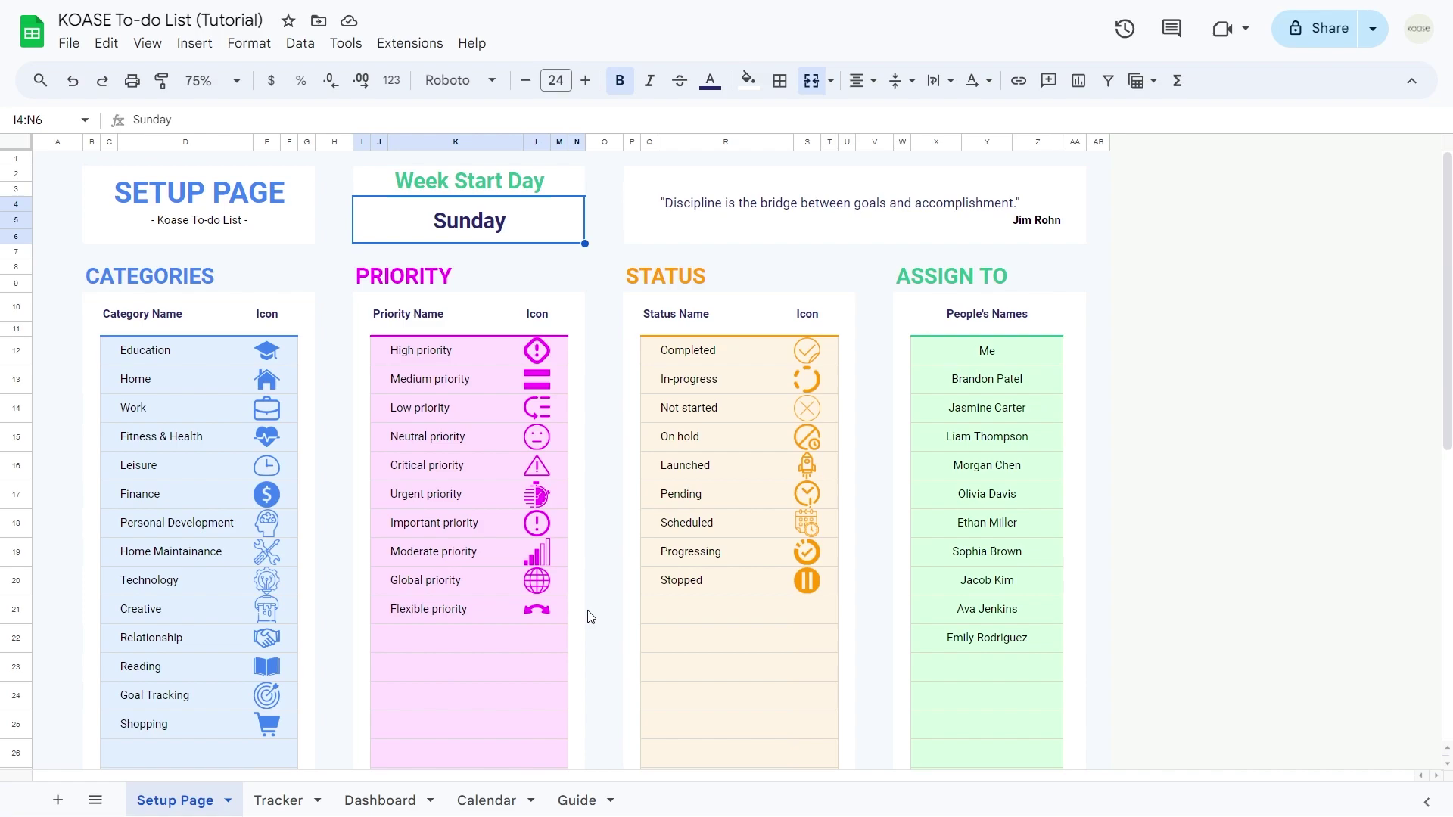
Select the Education, Fitness & Health and Home category names on the Setup Page.
left_click(175, 356)
left_click(197, 438)
left_click(194, 386)
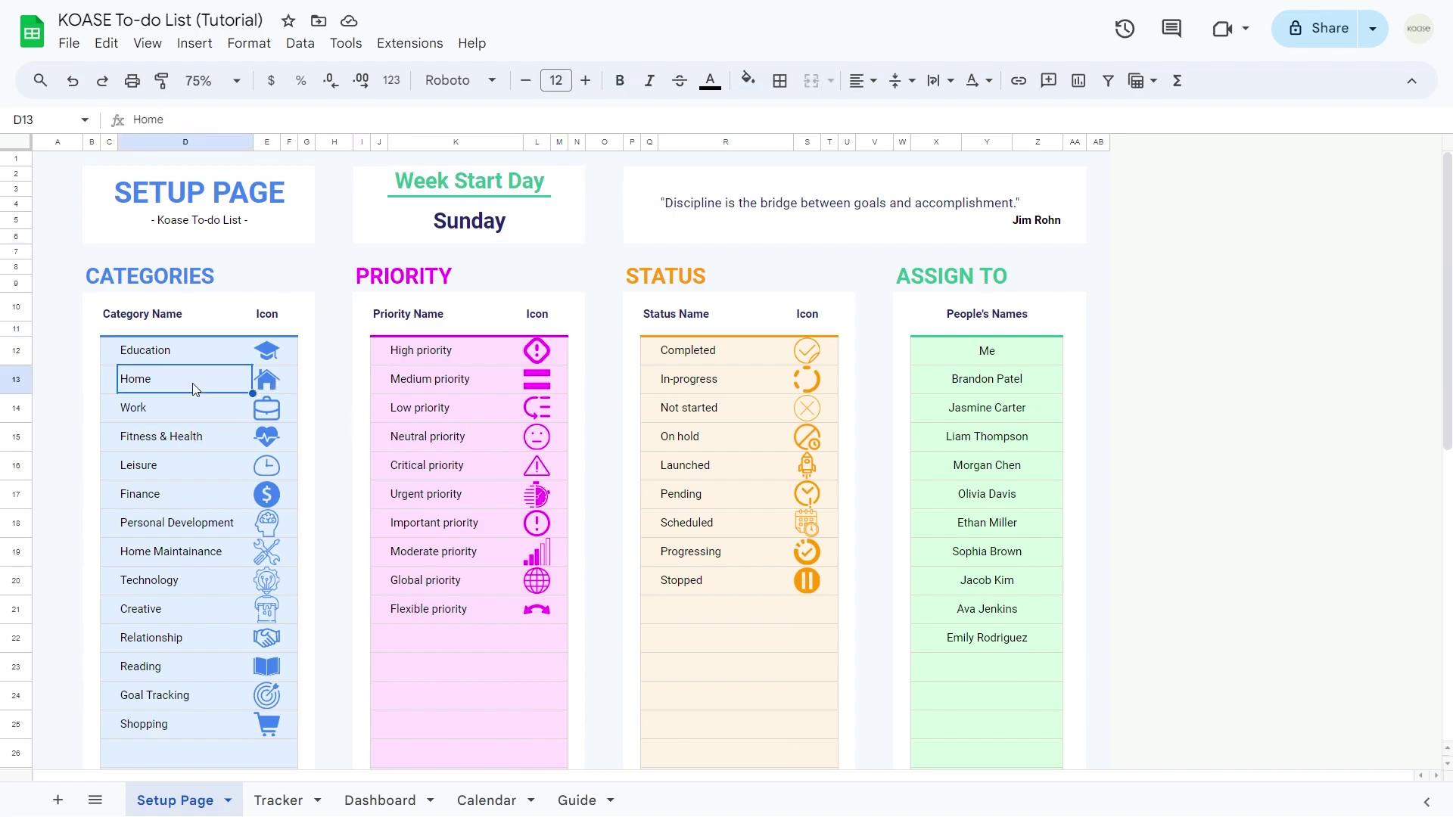
Change Complete Project Report's category in the Tracker to Education, then return to the Setup Page.
left_click(278, 801)
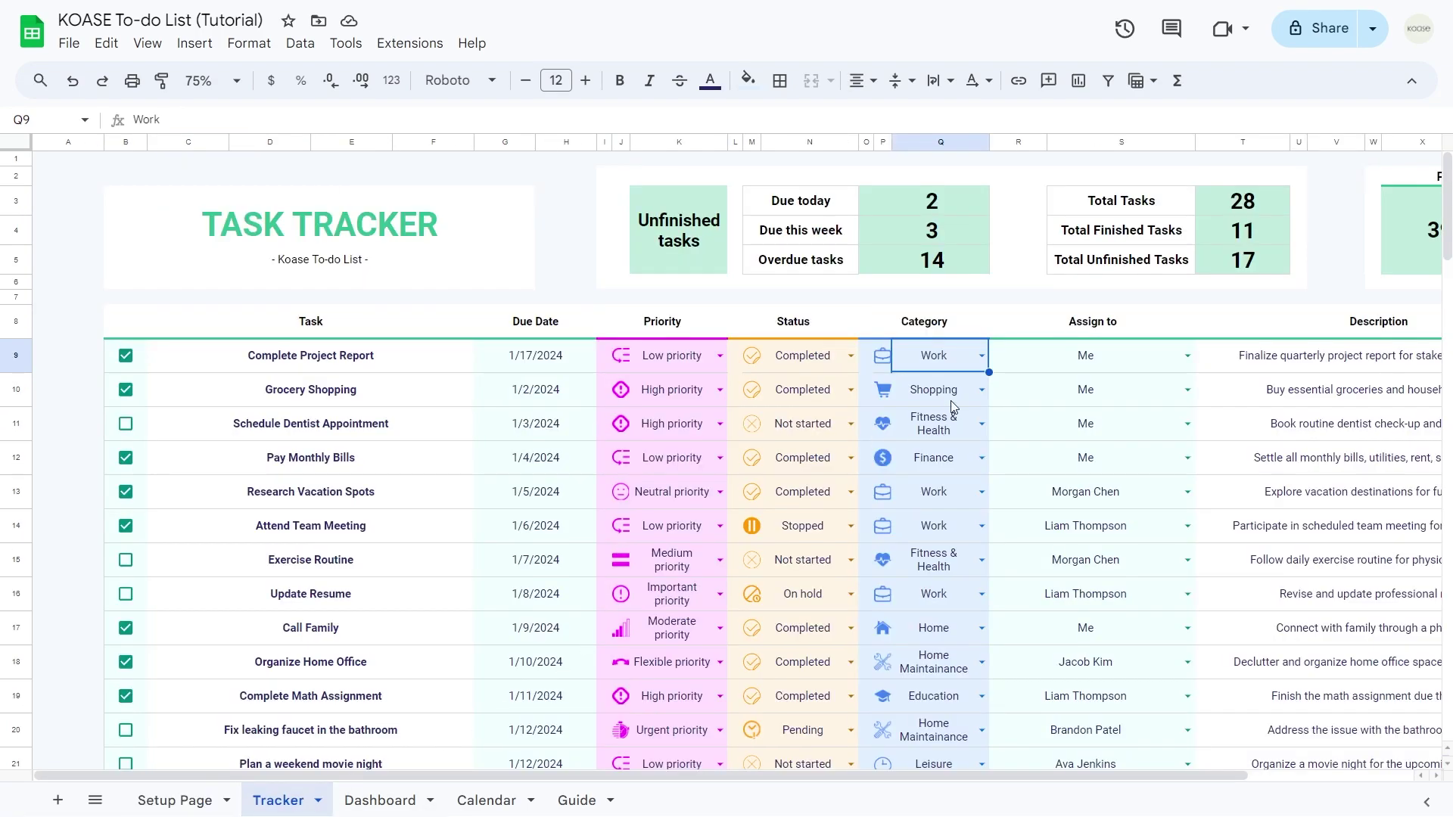
left_click(983, 357)
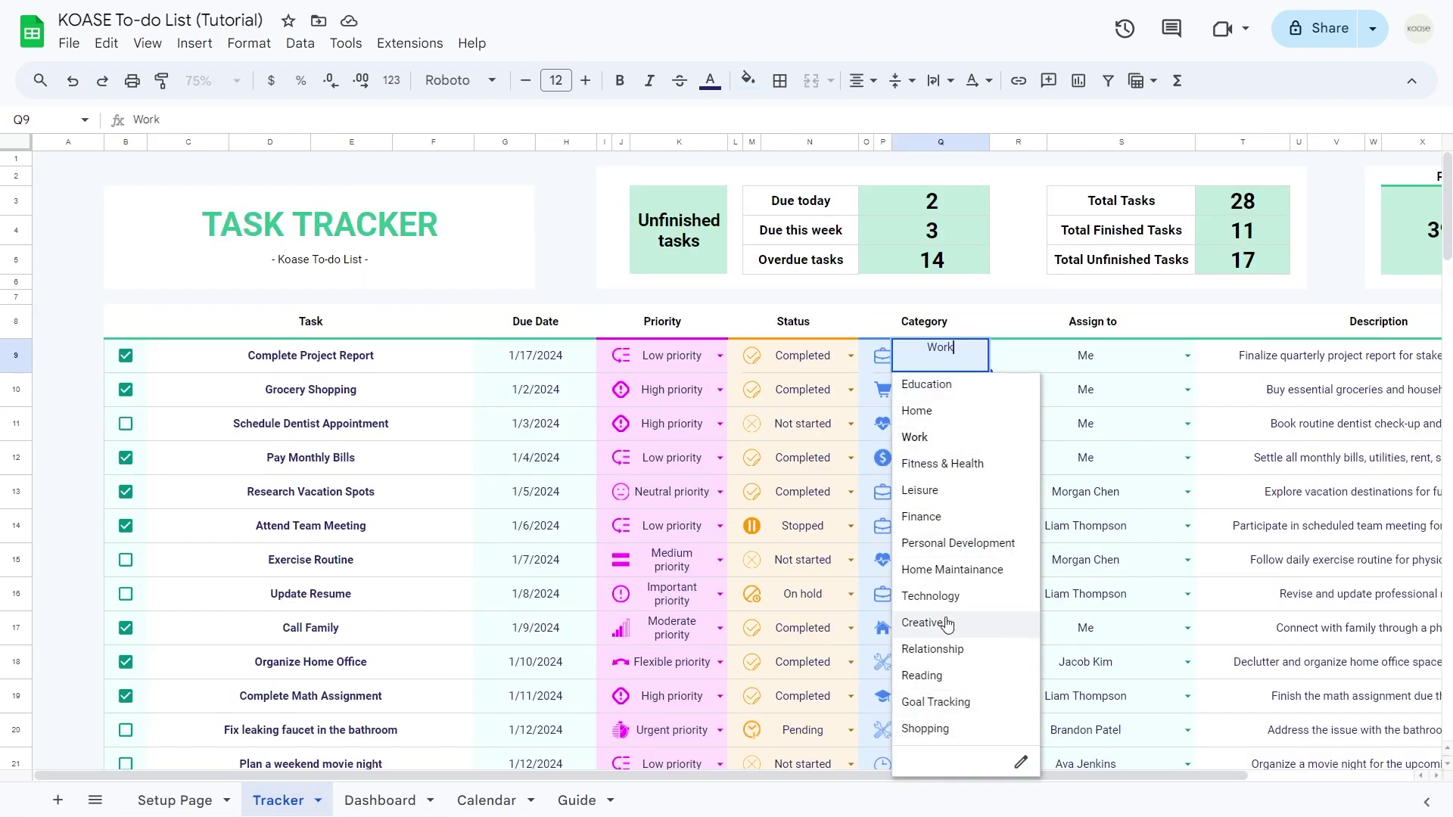
left_click(953, 389)
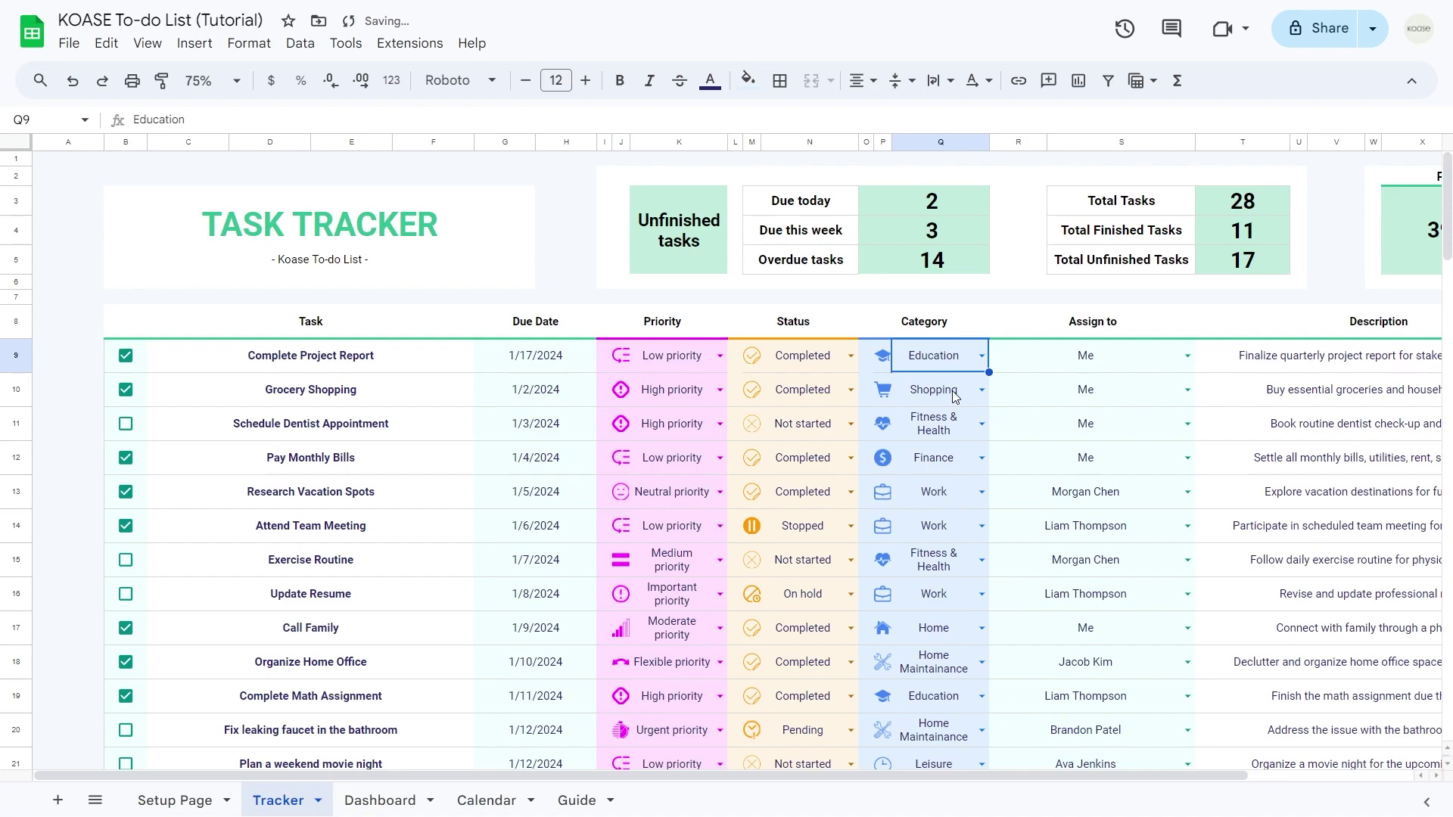
left_click(163, 796)
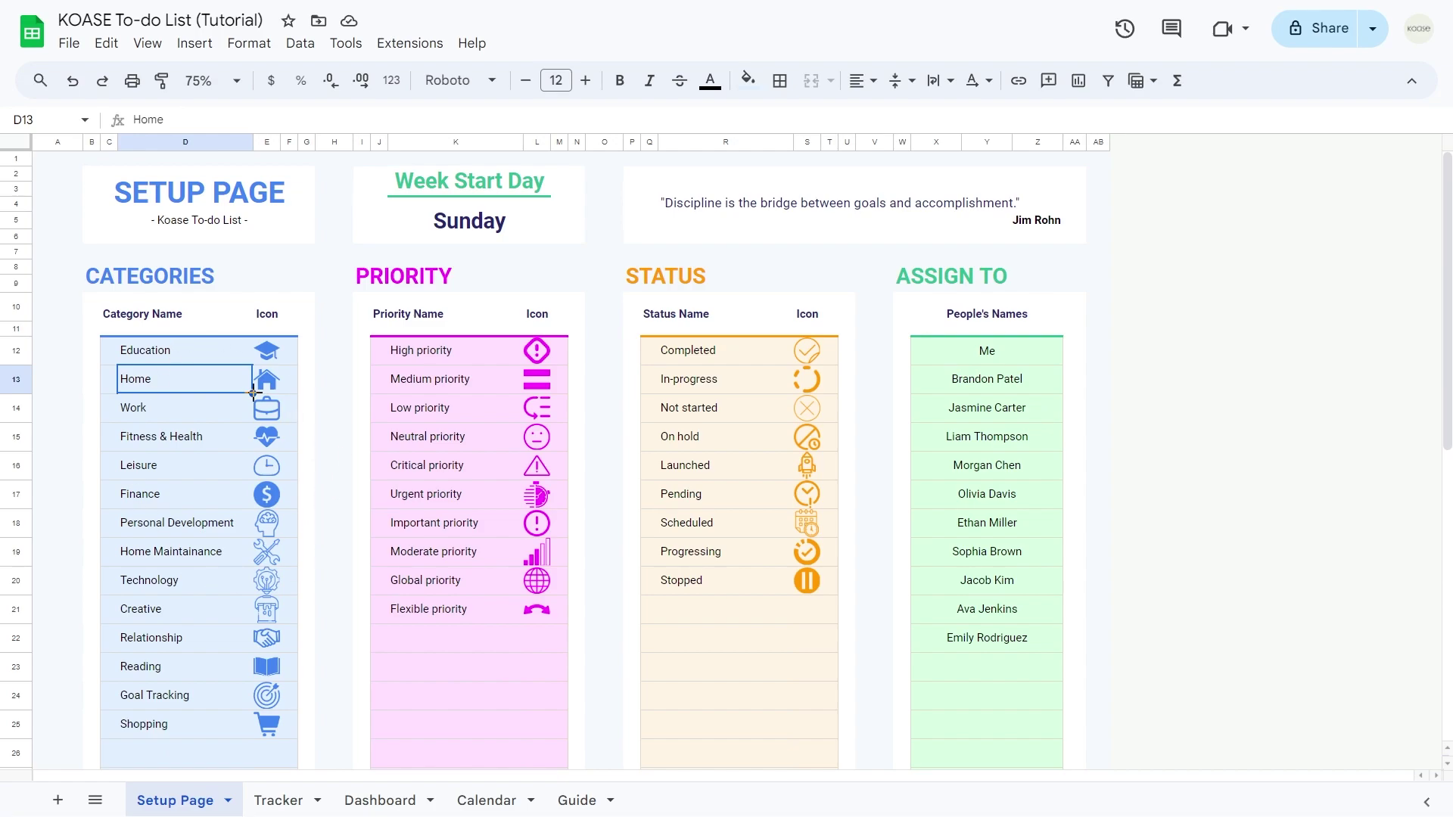
left_click(175, 360)
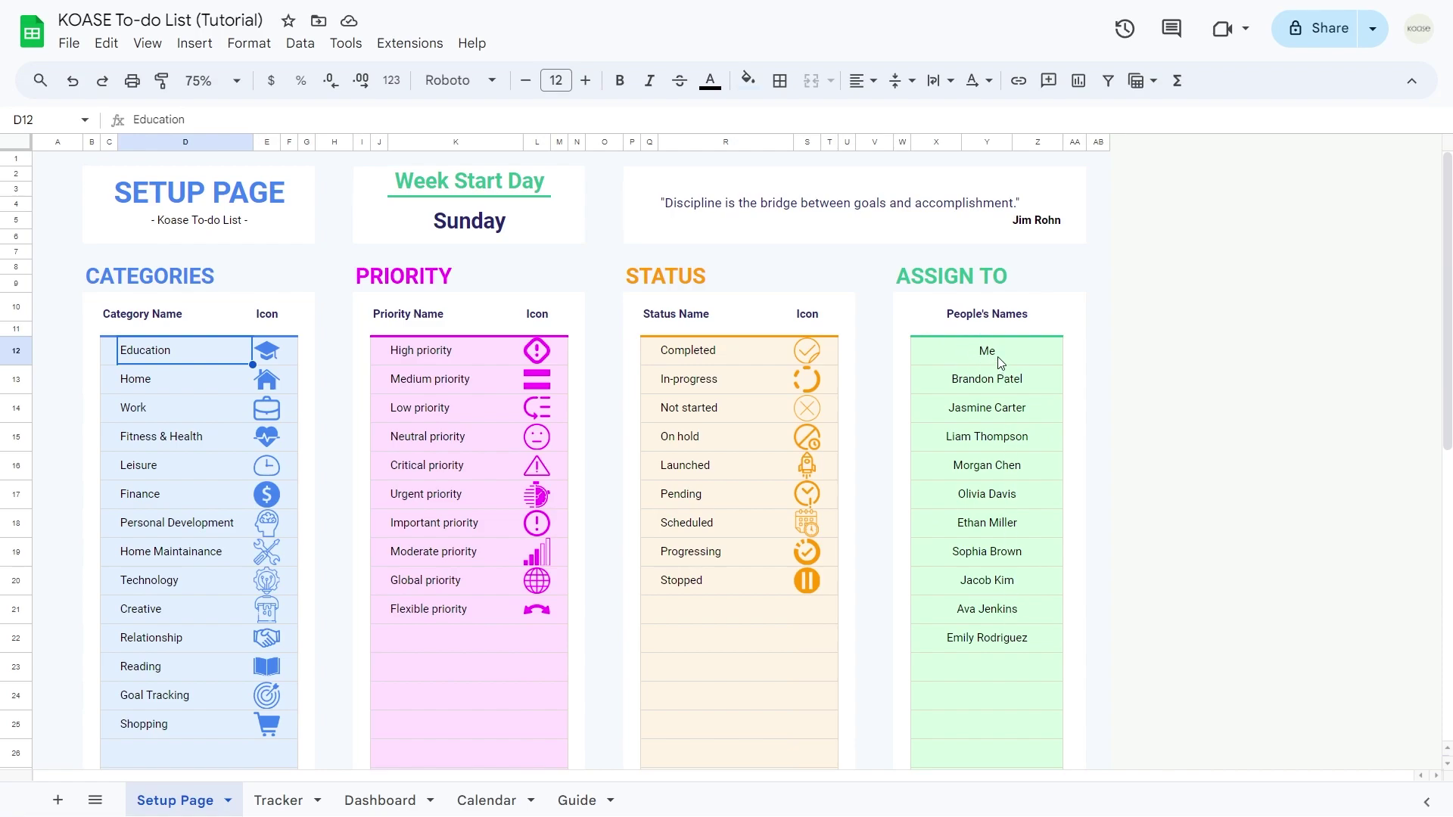
key("ctrl+End")
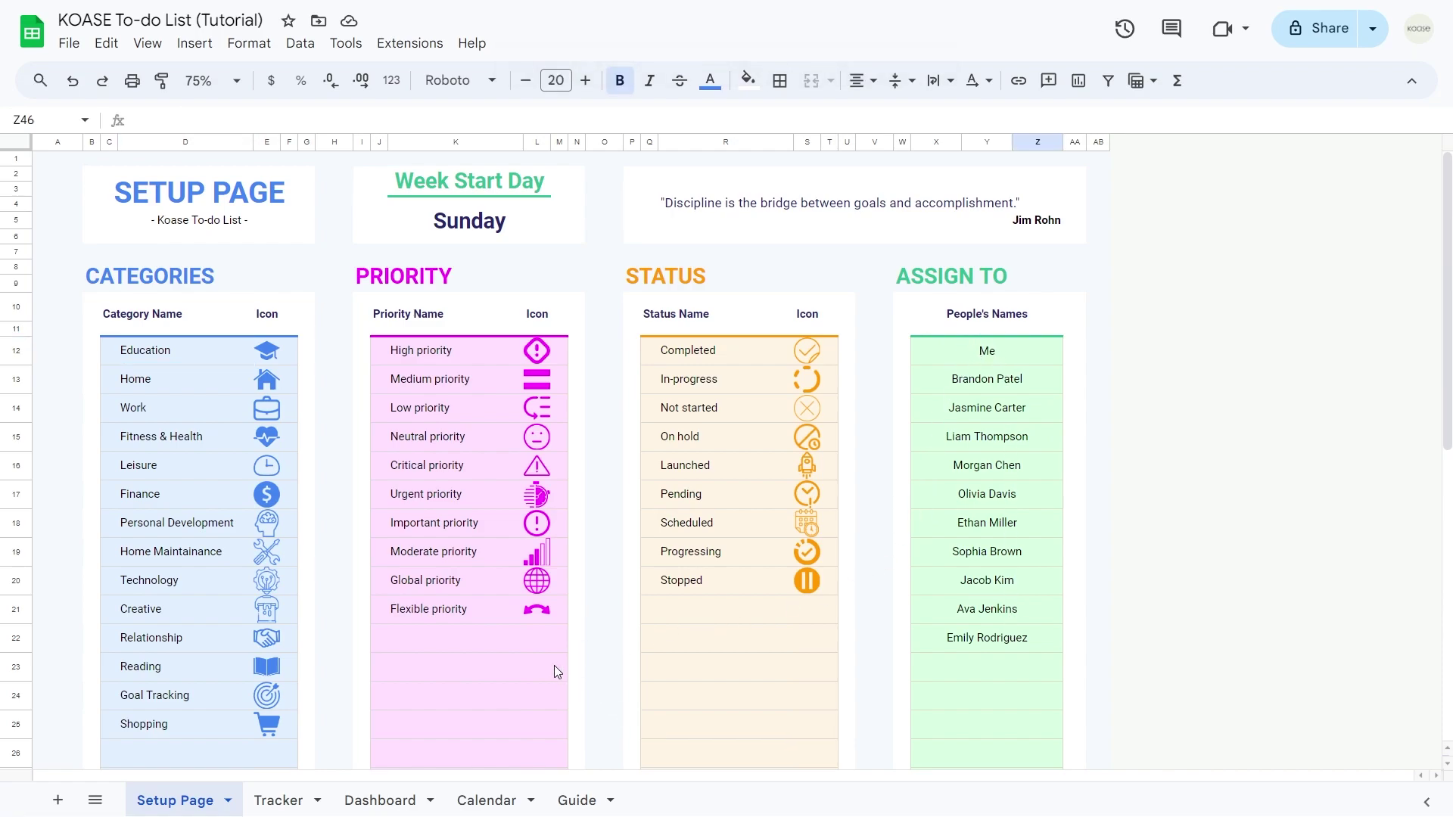
Start inserting an image into the empty icon cell below Flexible priority, browsing Google Drive.
left_click(540, 648)
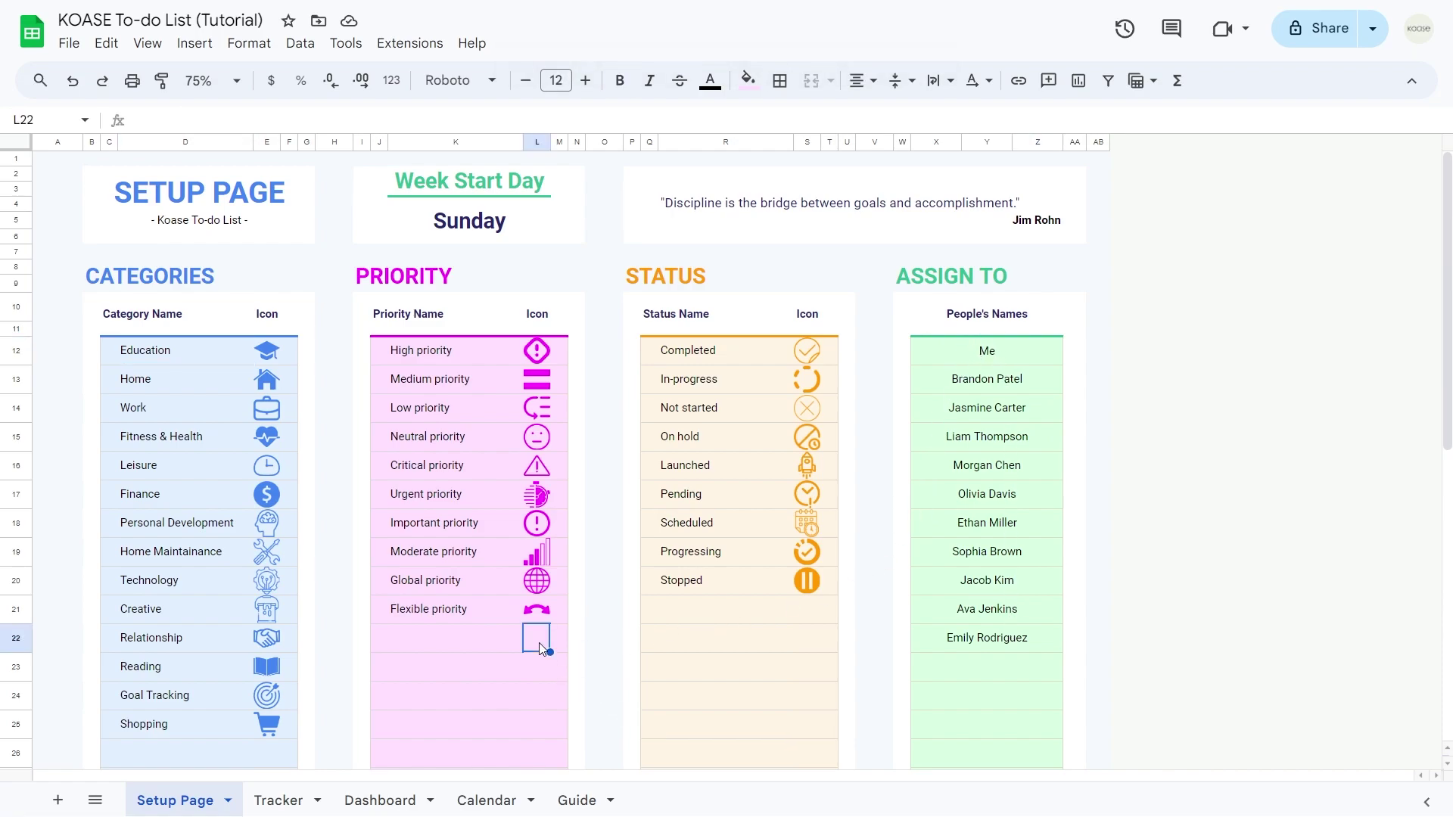
left_click(193, 43)
mouse_move(352, 274)
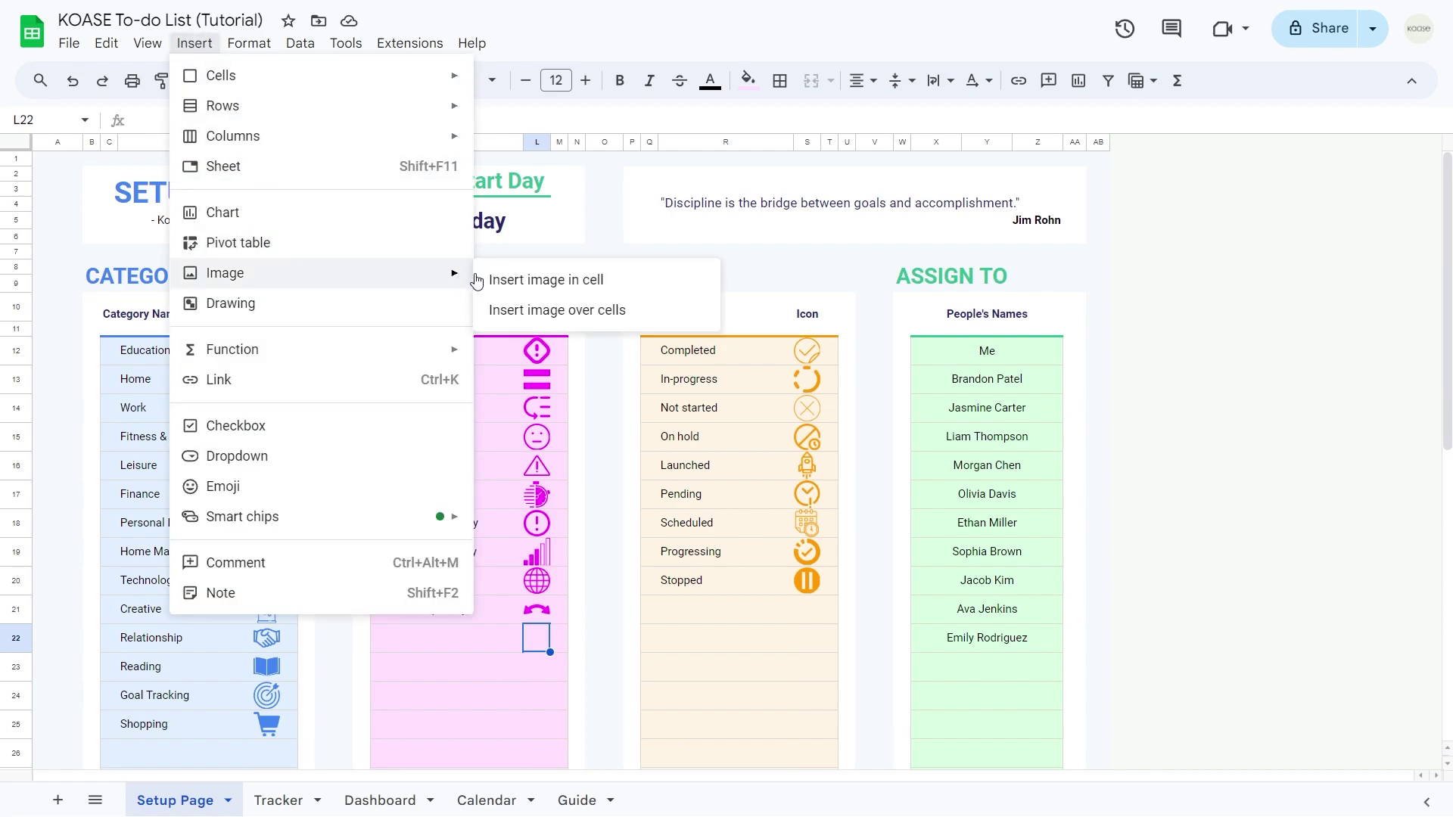
left_click(492, 279)
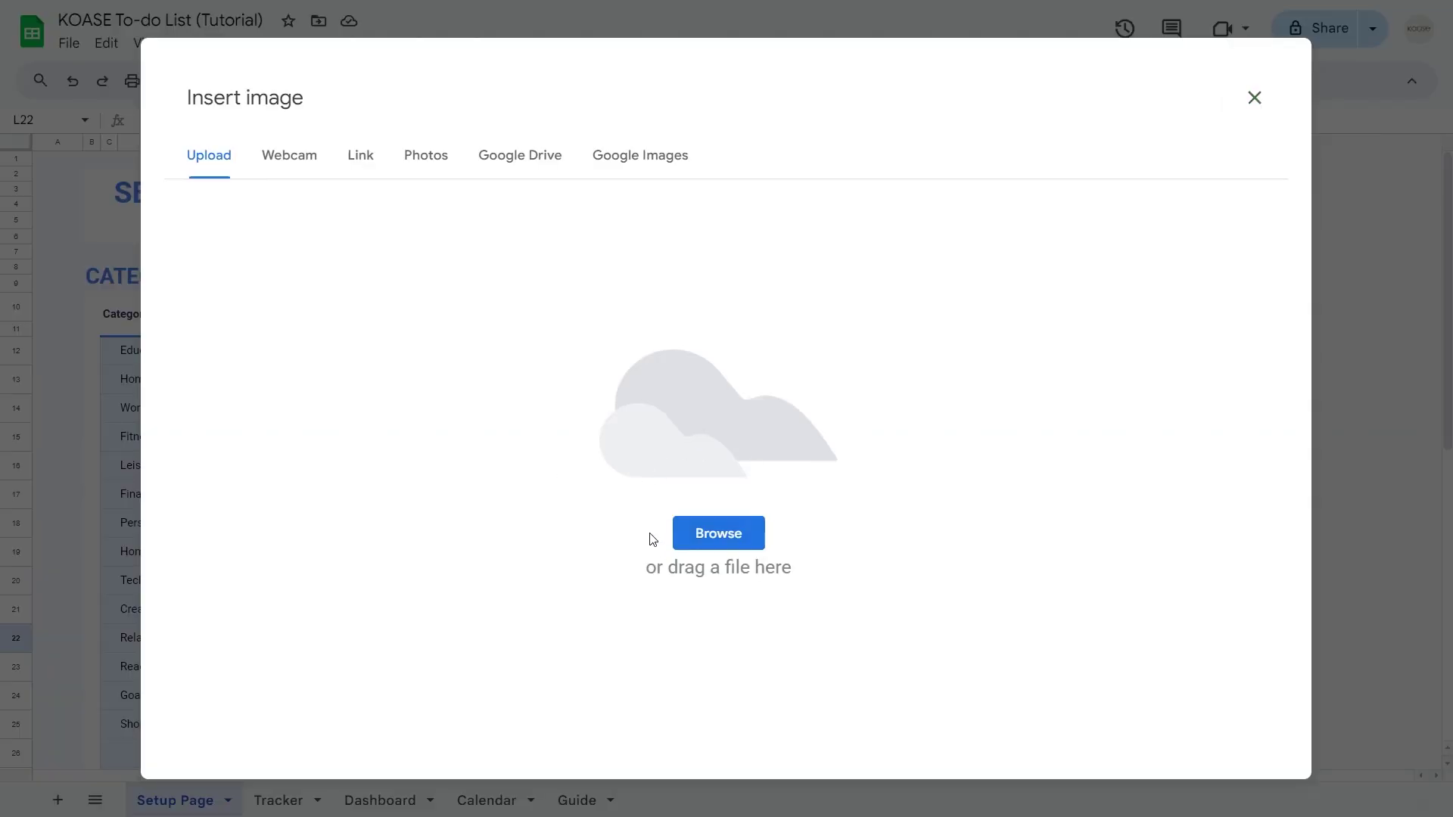
left_click(522, 166)
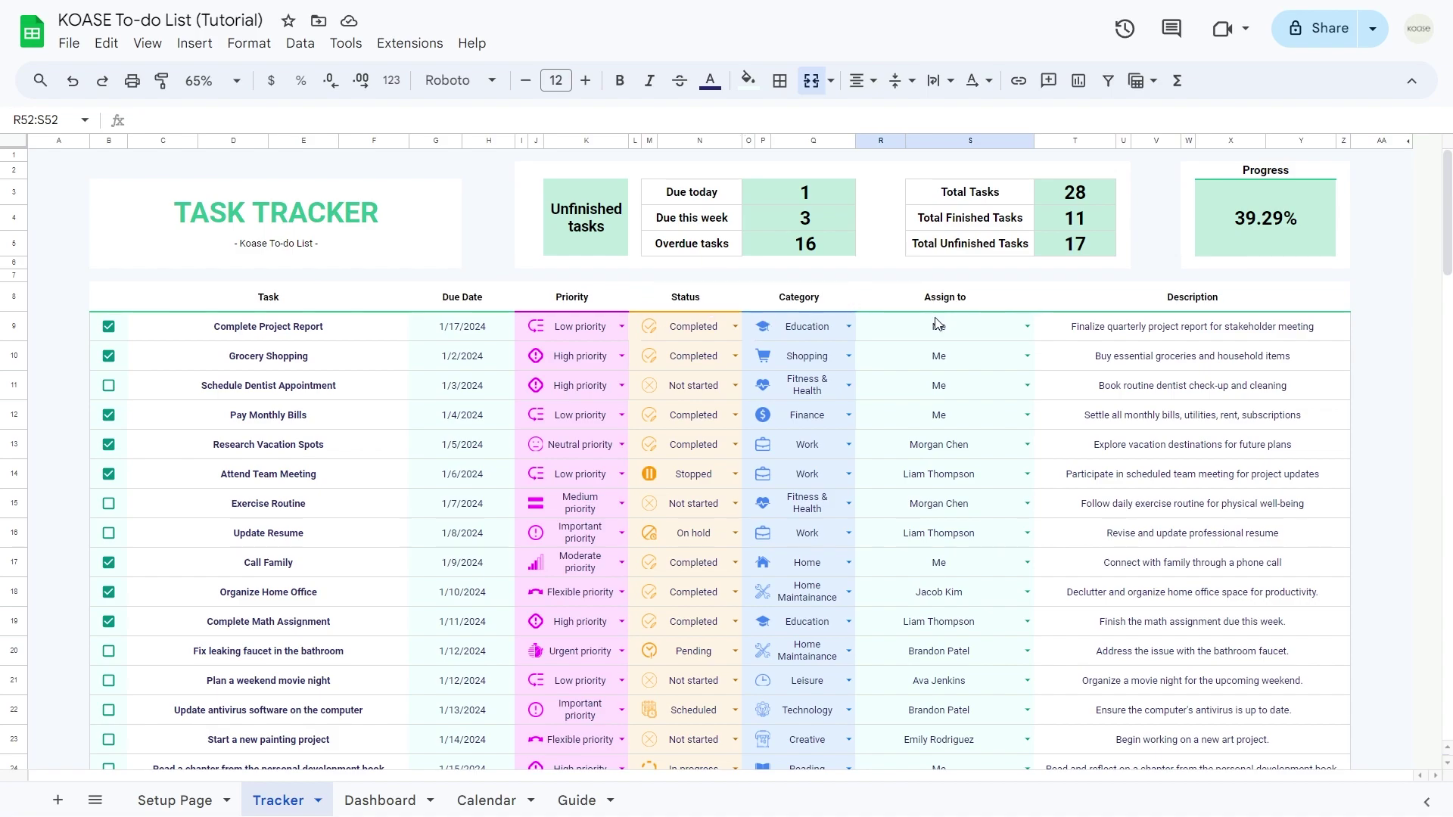
left_click(207, 802)
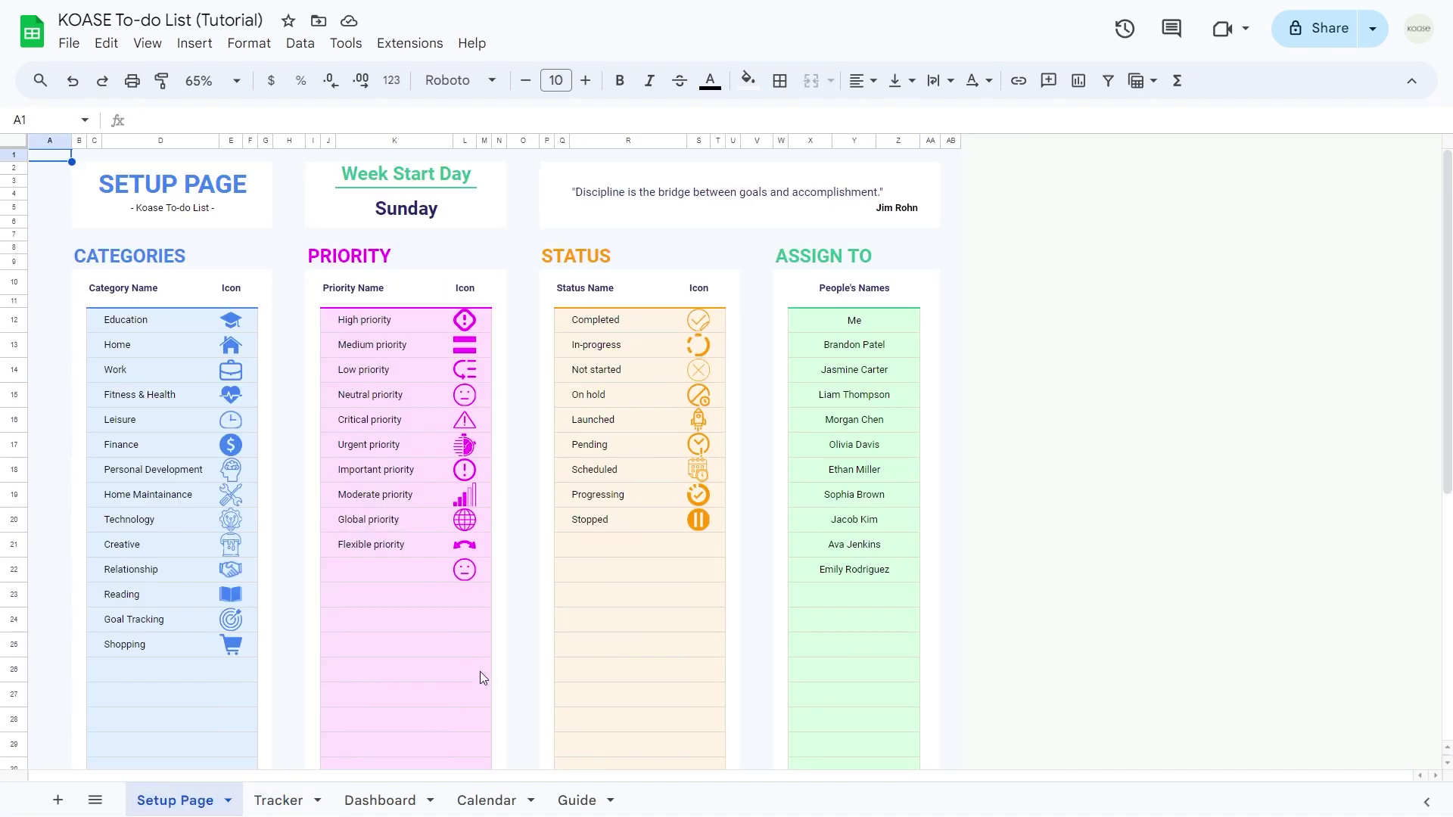
left_click(278, 800)
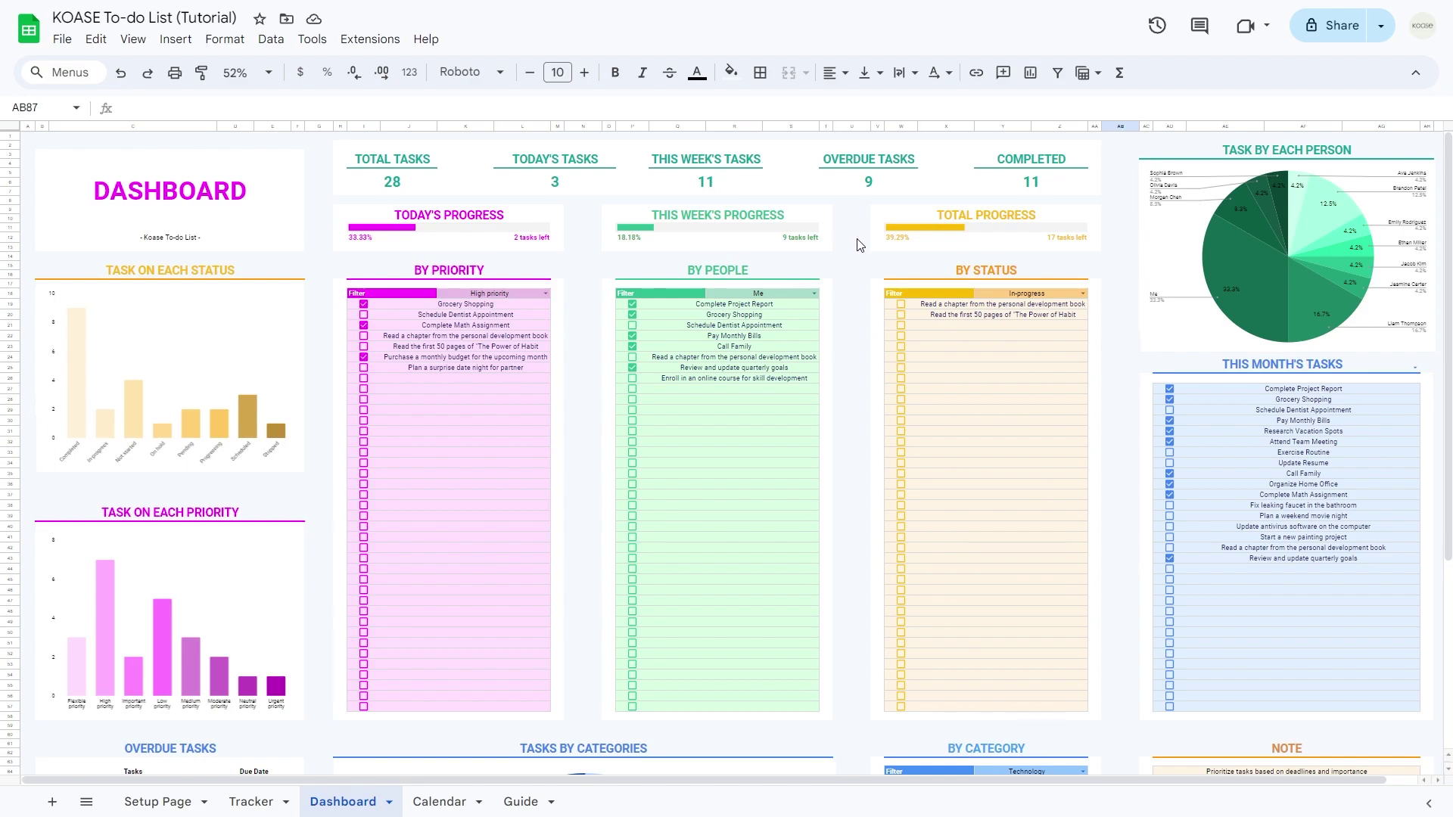
Switch the Dashboard's By People filter from Me to another assignee's three tasks.
scroll(859, 244, "down", 1)
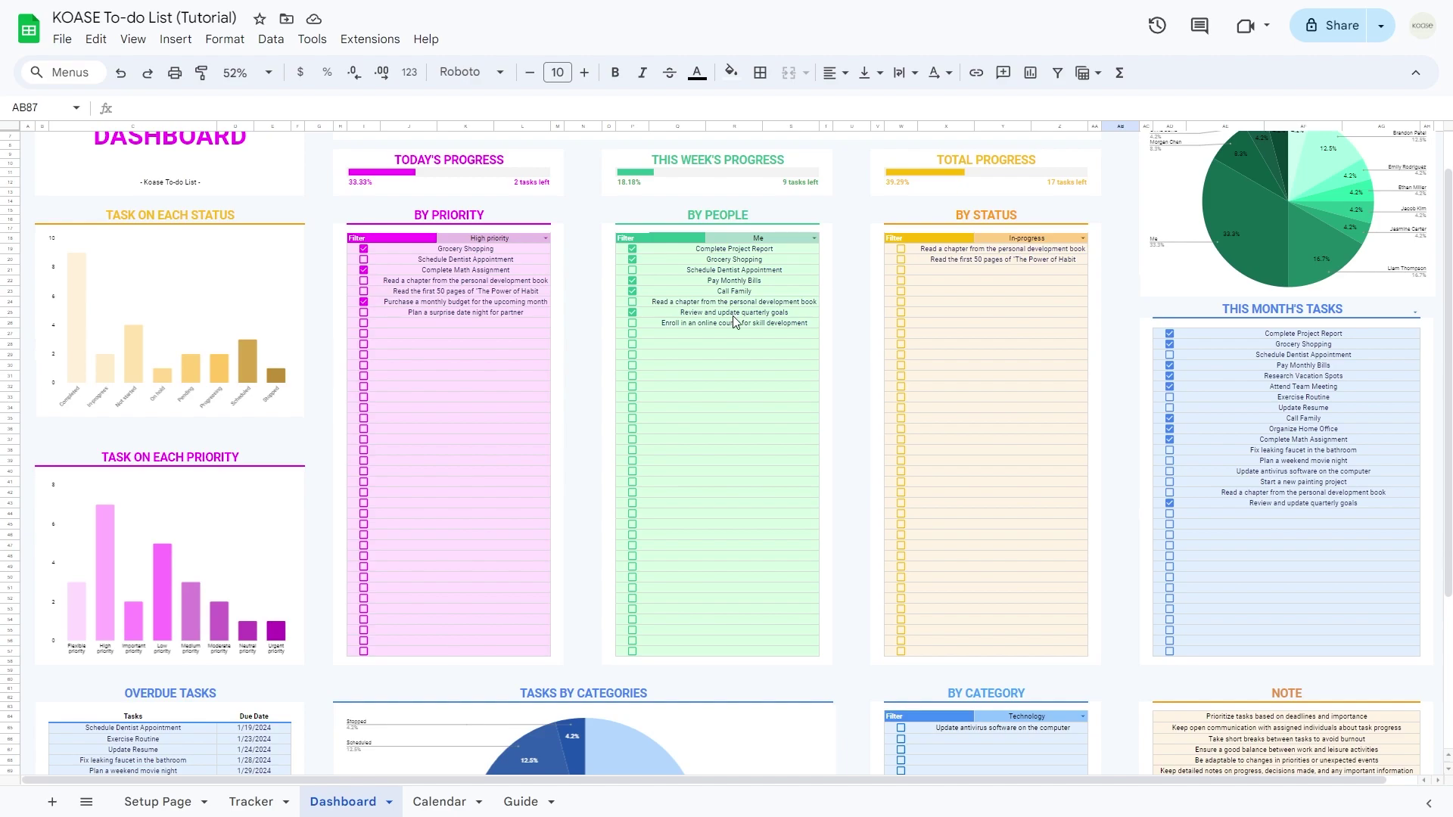
scroll(994, 687, "down", 2)
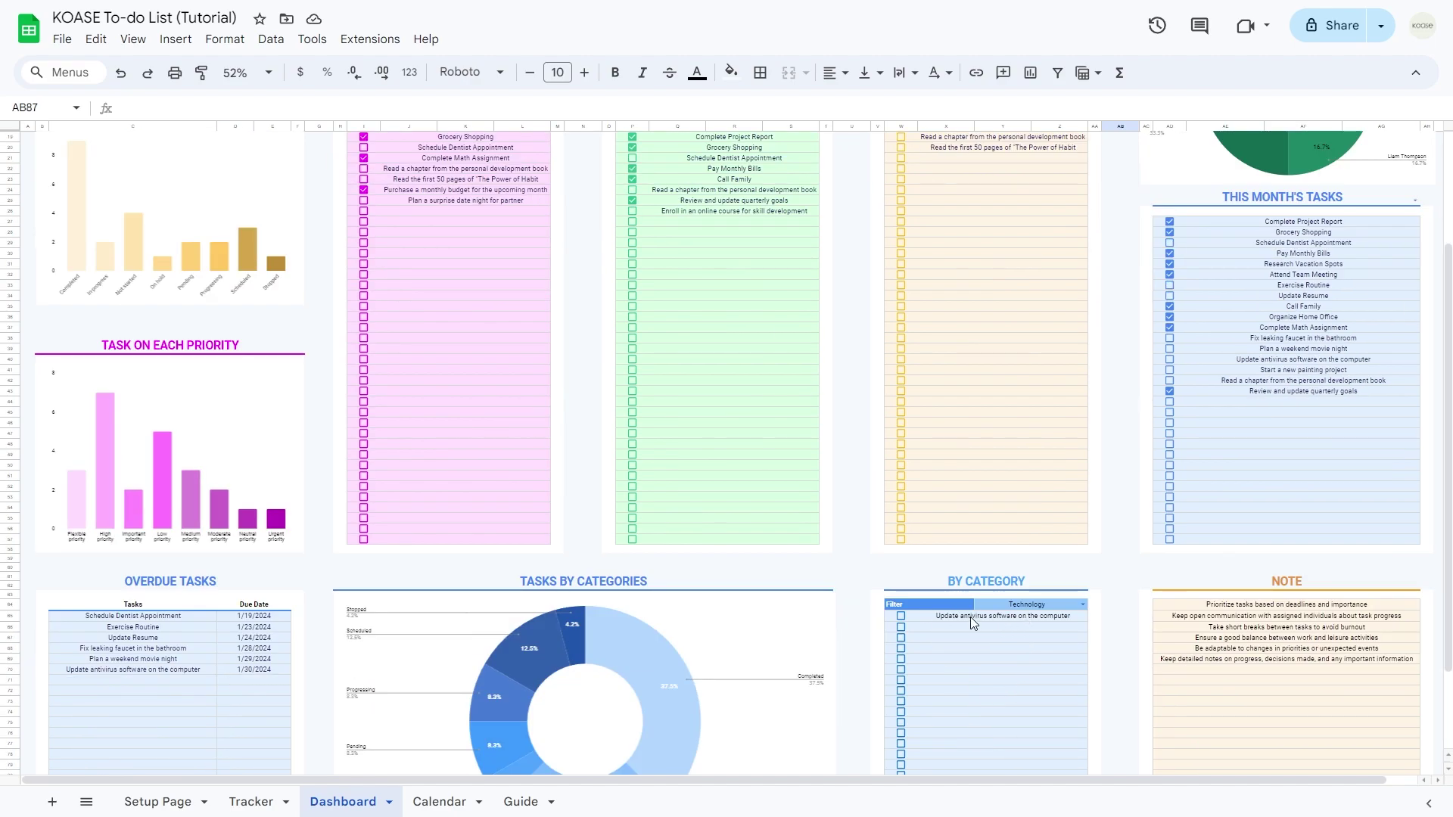
scroll(963, 619, "up", 3)
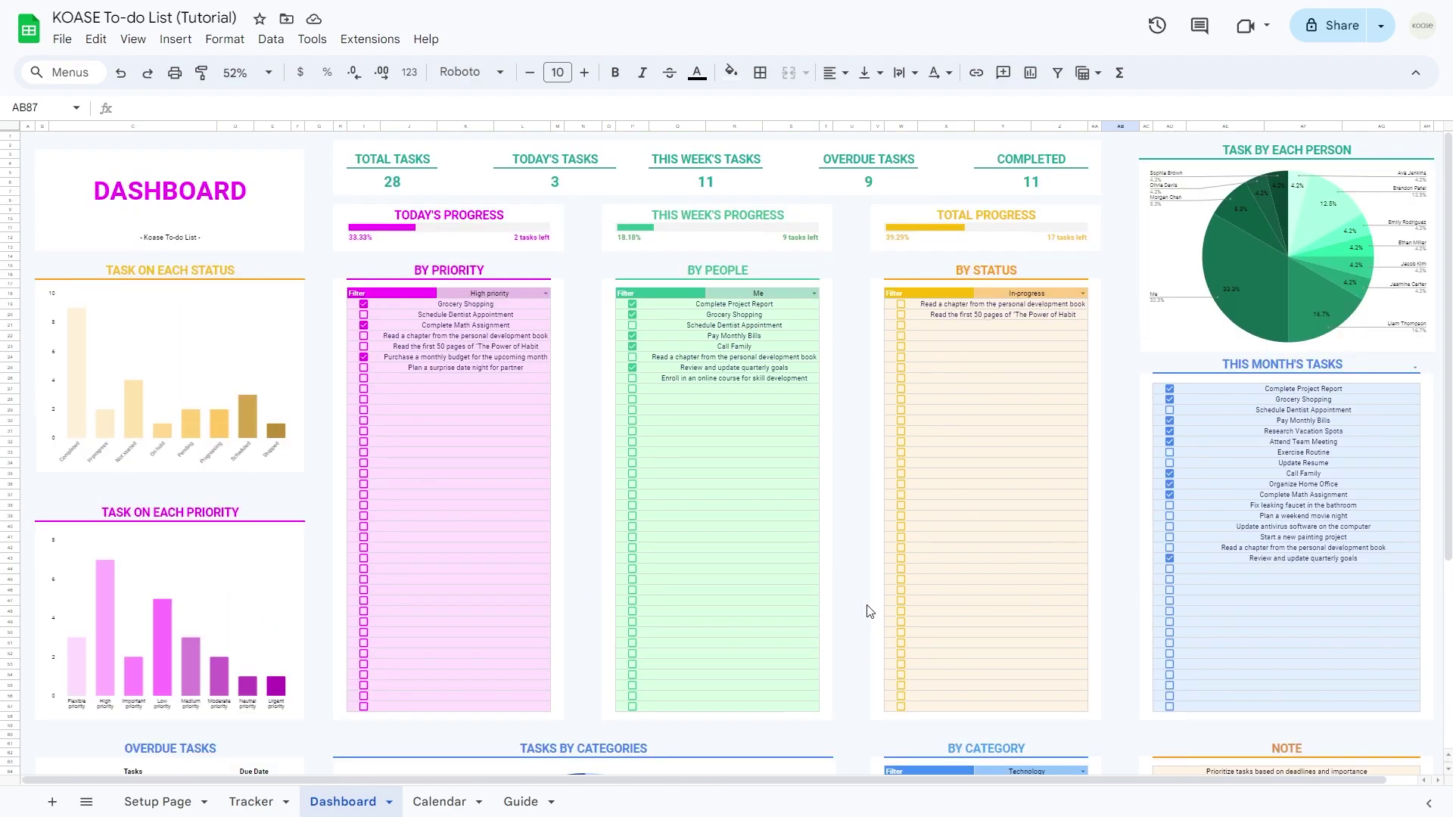
left_click(814, 294)
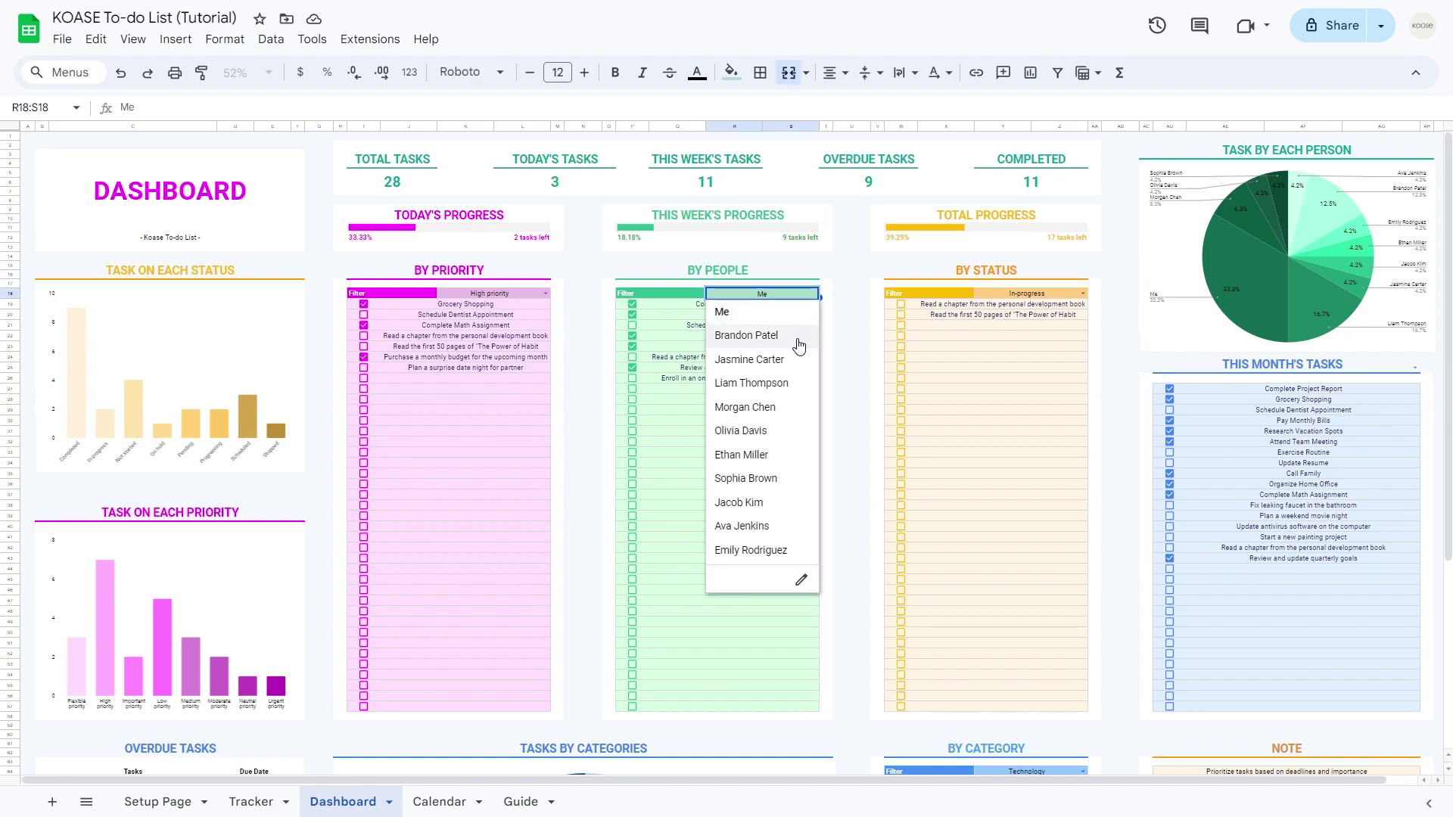
left_click(796, 360)
left_click(814, 294)
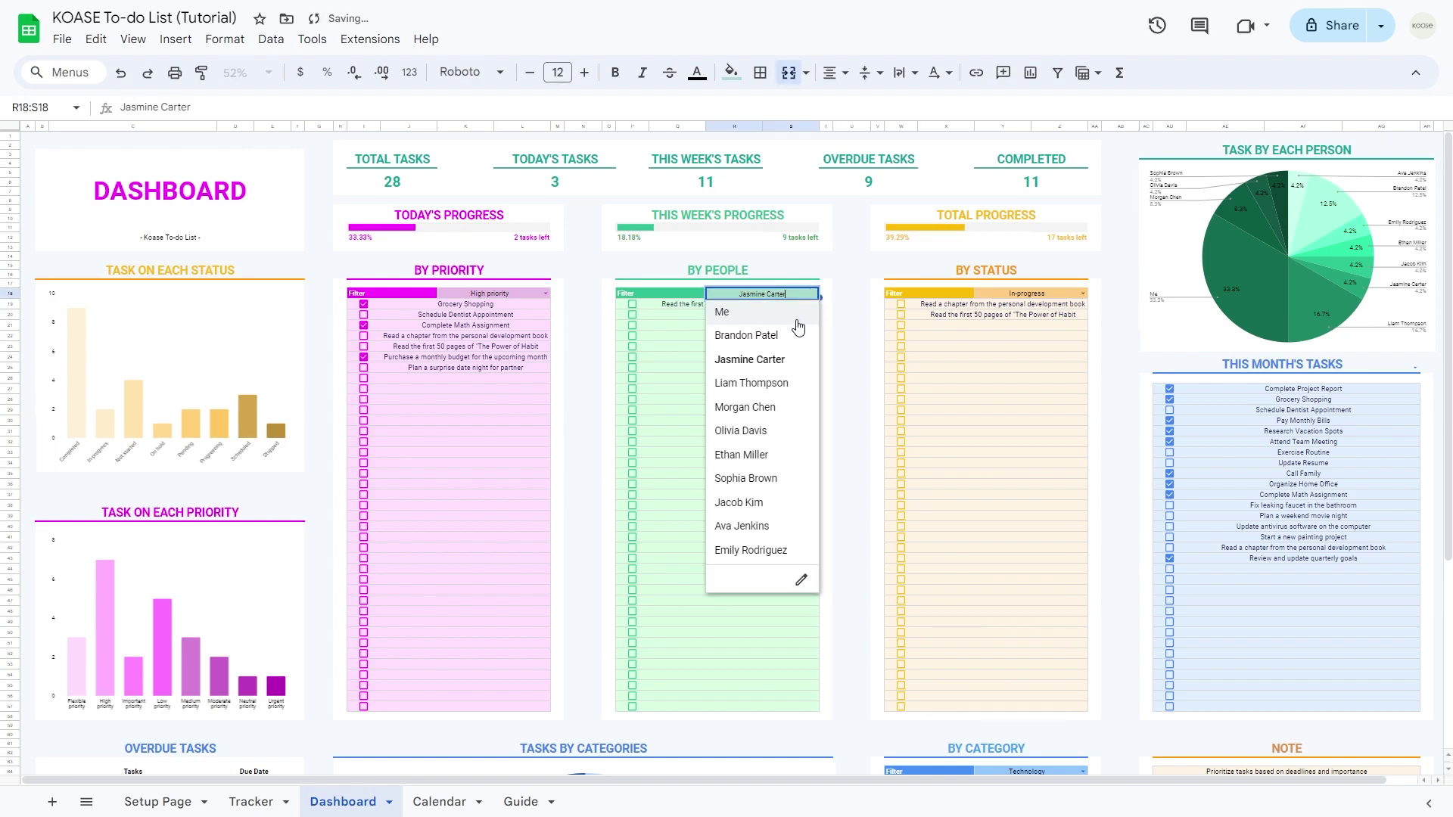
left_click(796, 336)
Change By Priority to Medium priority, then back to High priority.
left_click(545, 293)
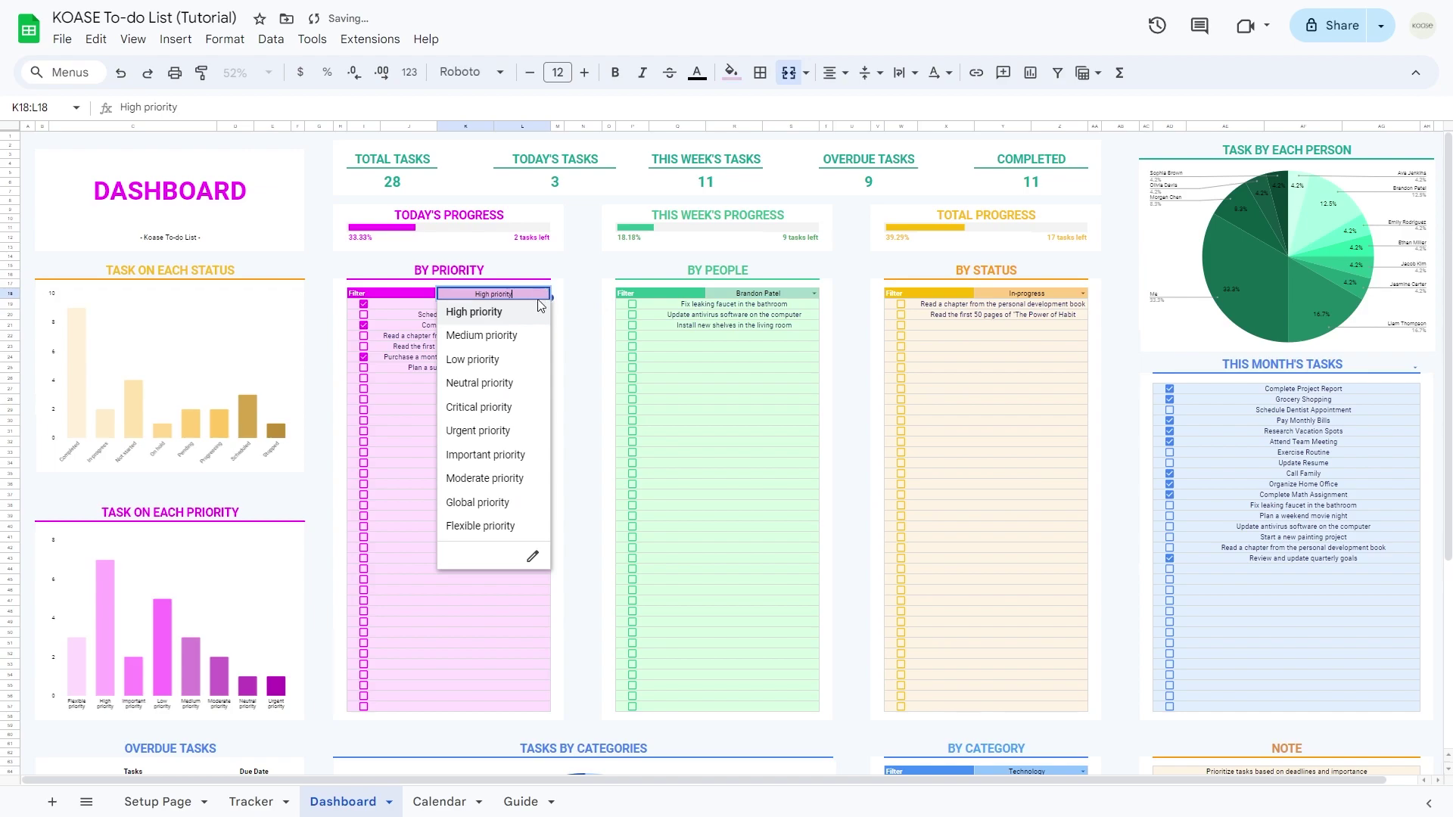
left_click(508, 339)
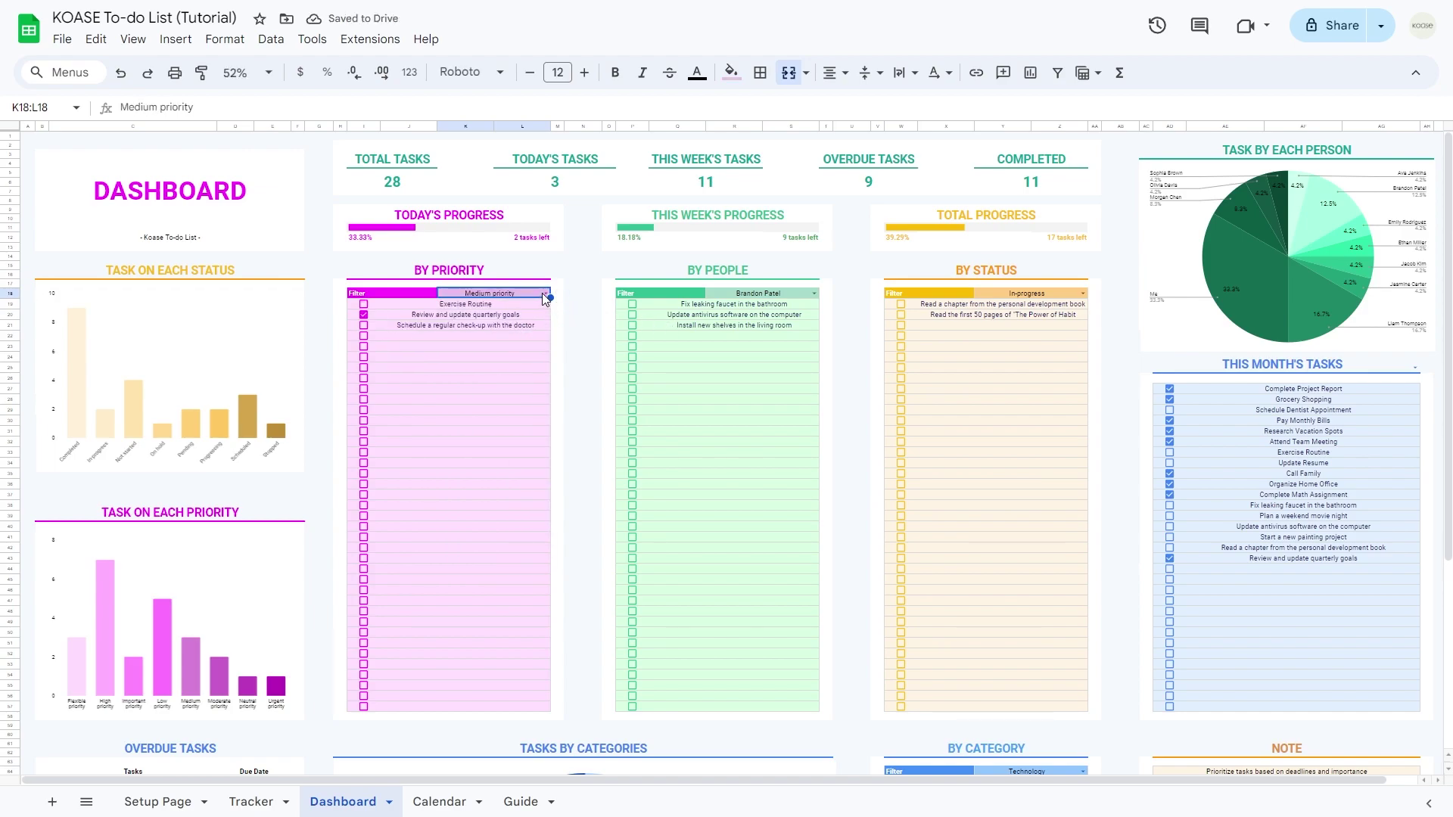
left_click(543, 294)
left_click(532, 312)
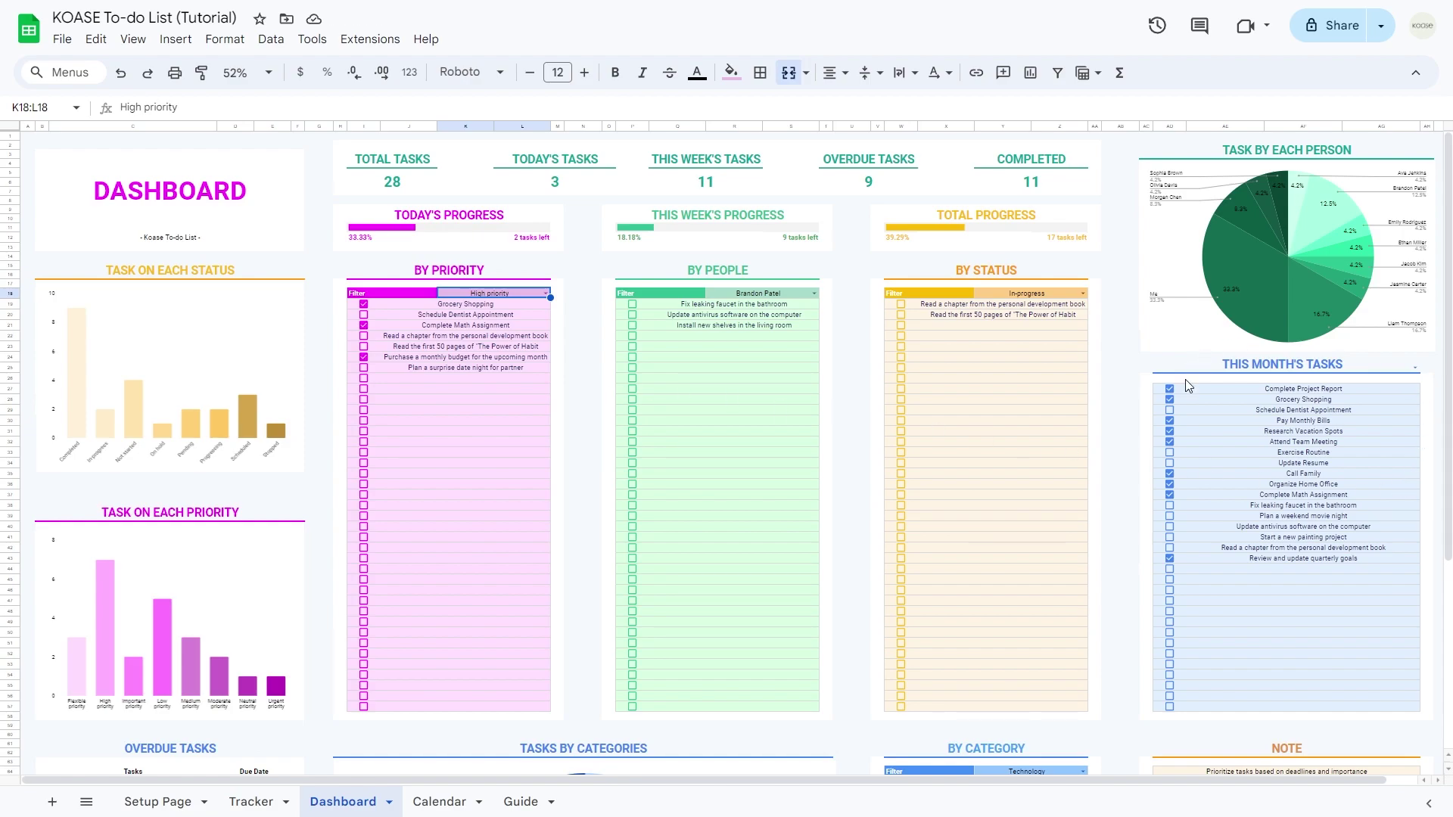
left_click(1414, 368)
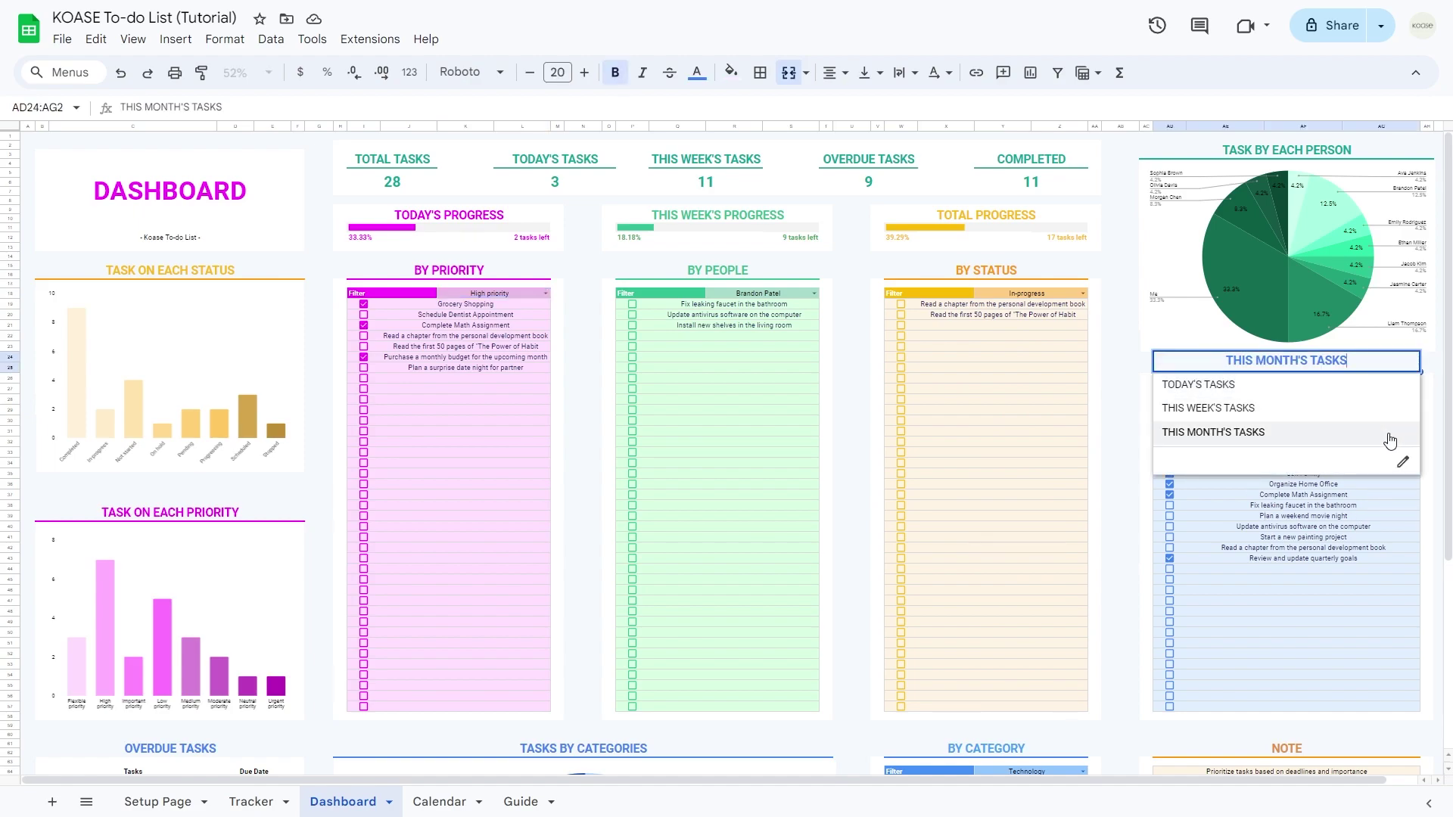
left_click(1355, 386)
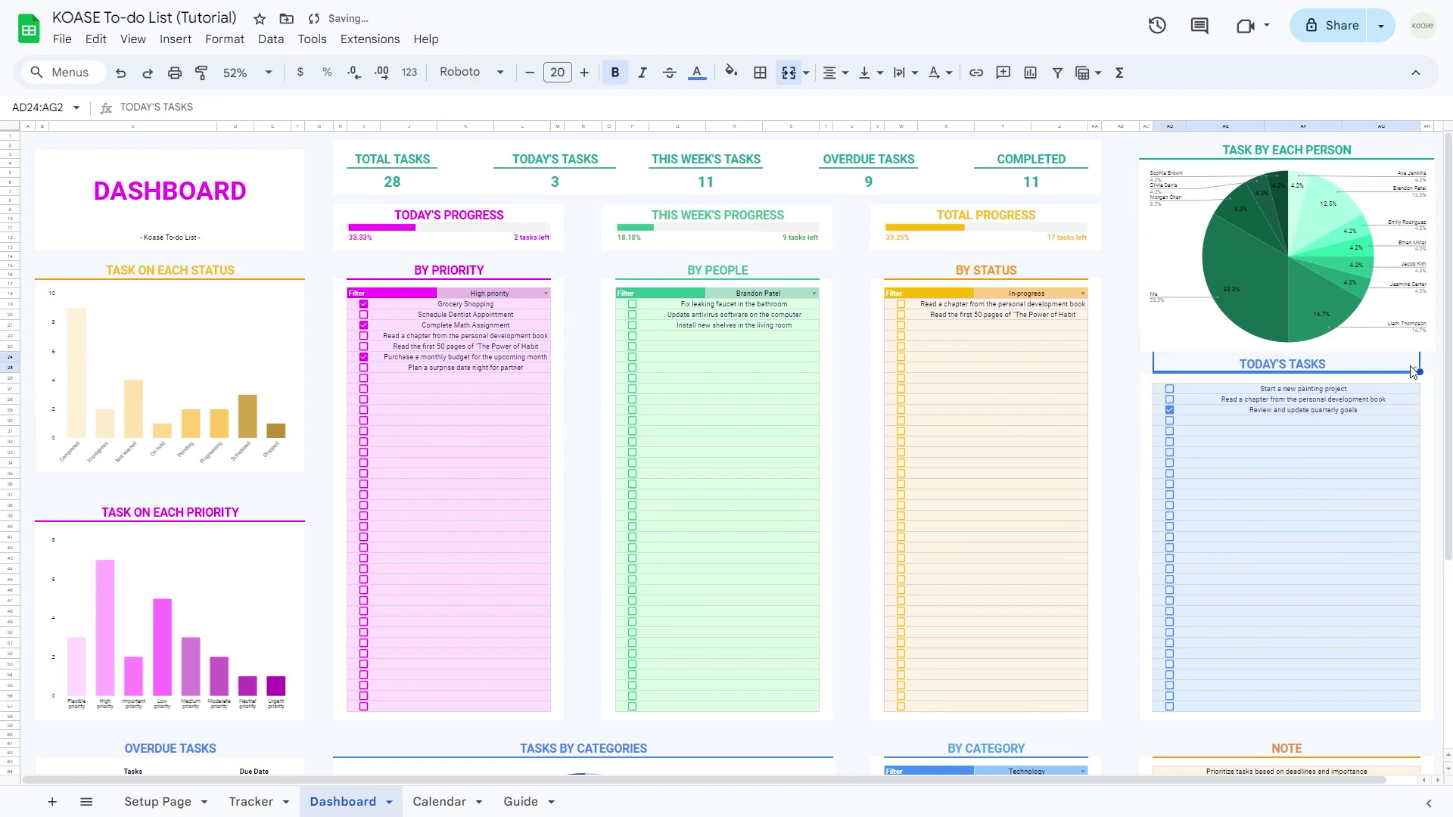
left_click(1414, 369)
left_click(1357, 408)
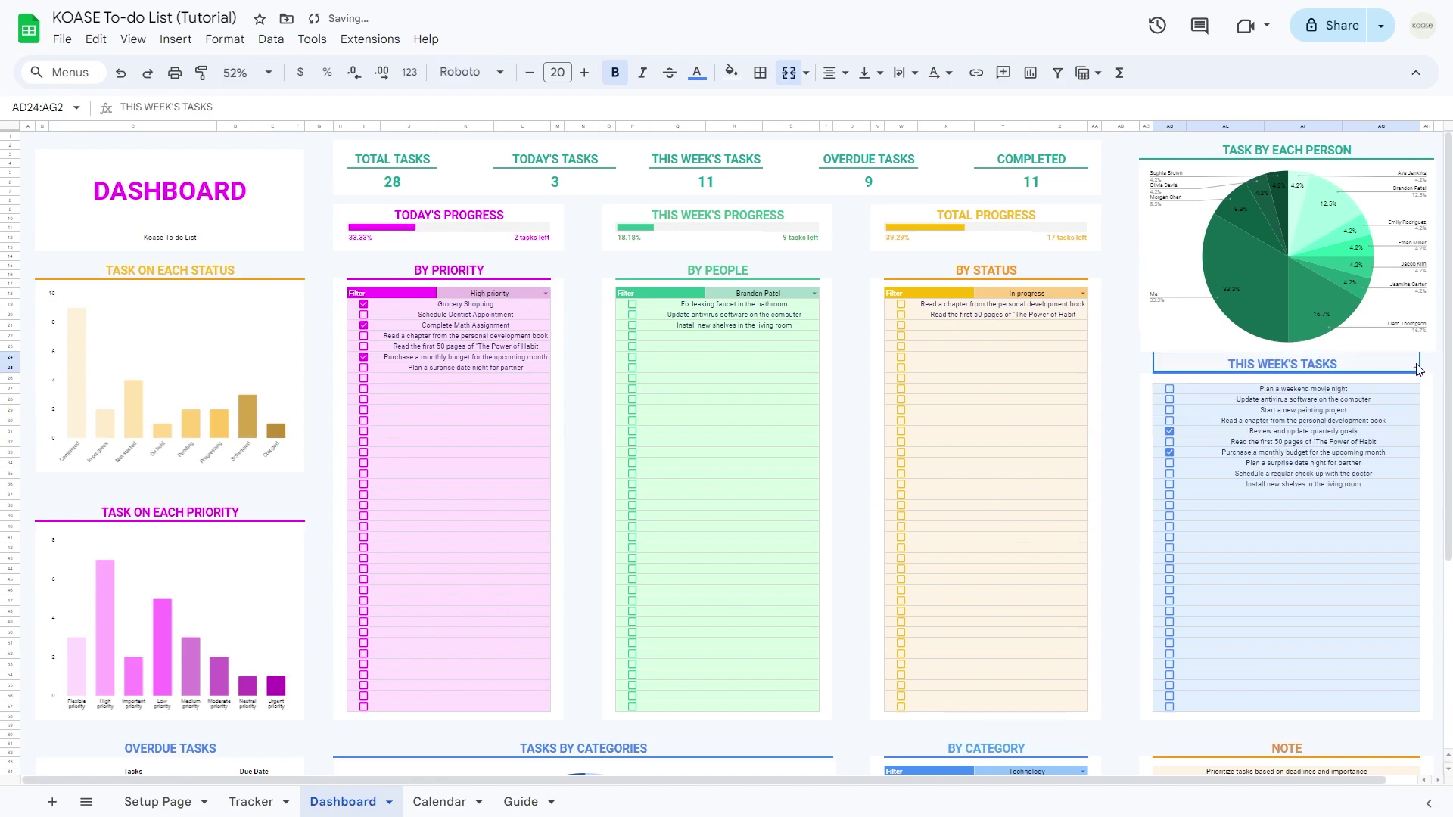
left_click(1417, 370)
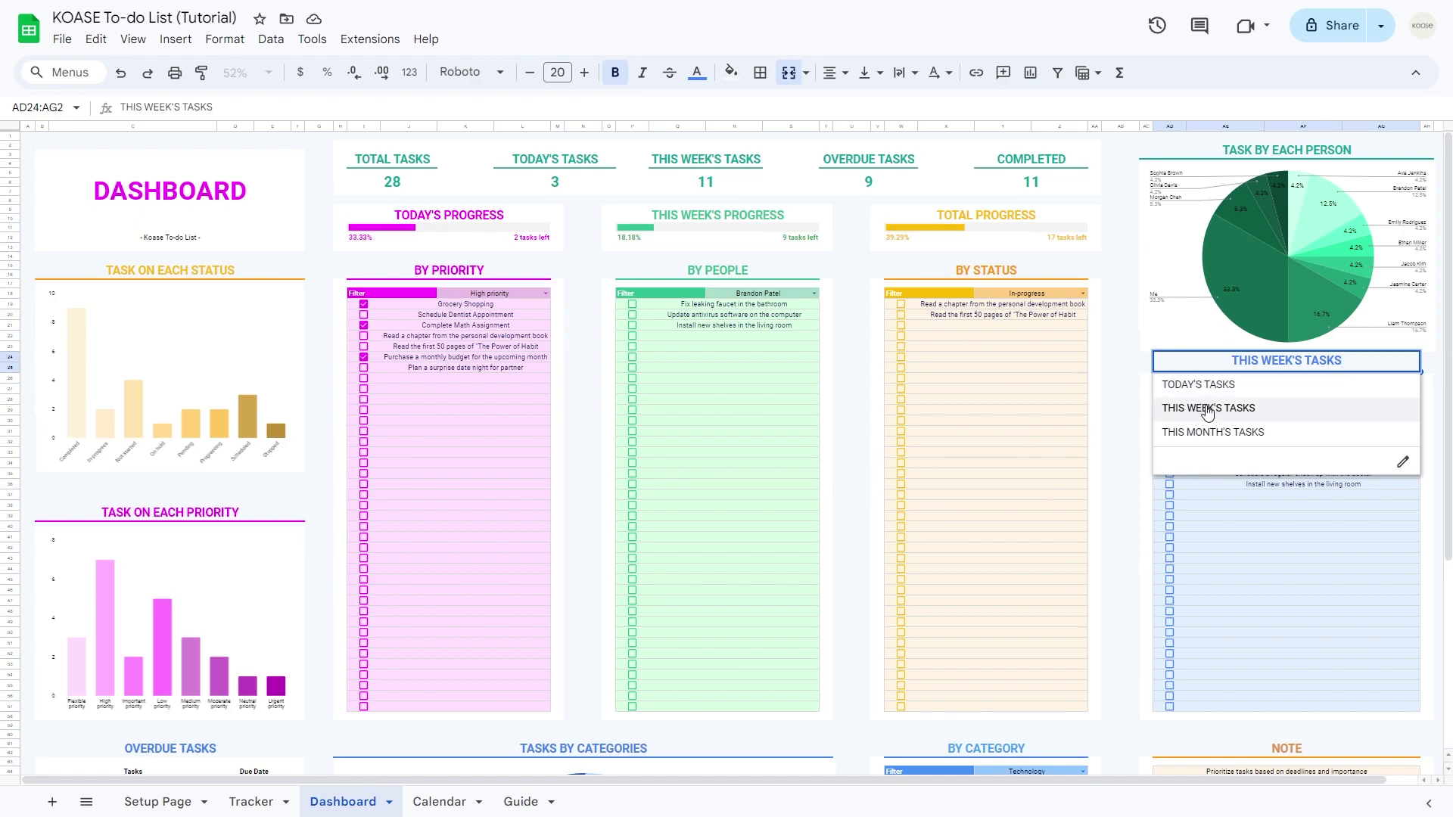
left_click(1205, 432)
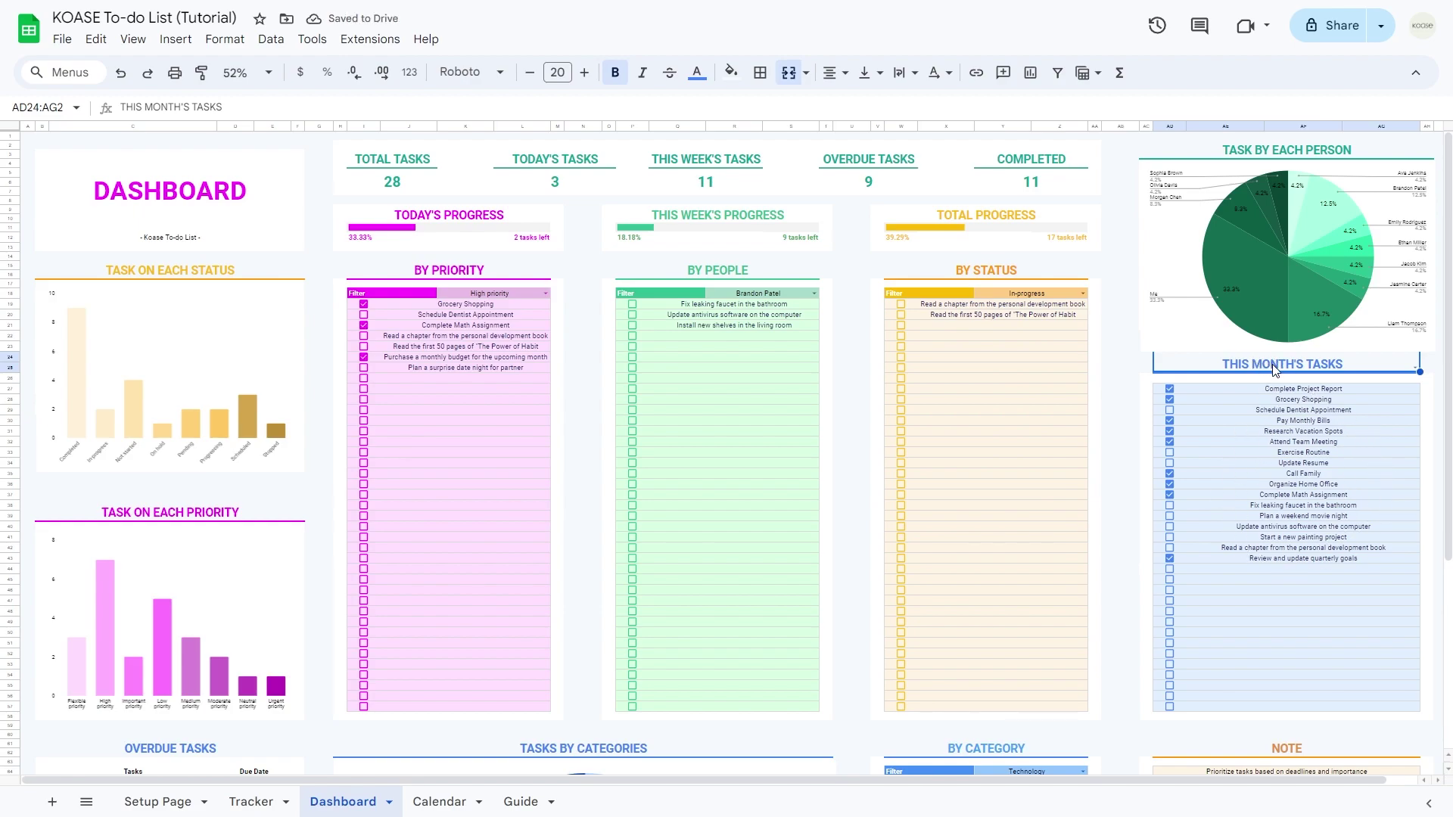
scroll(1038, 450, "down", 5)
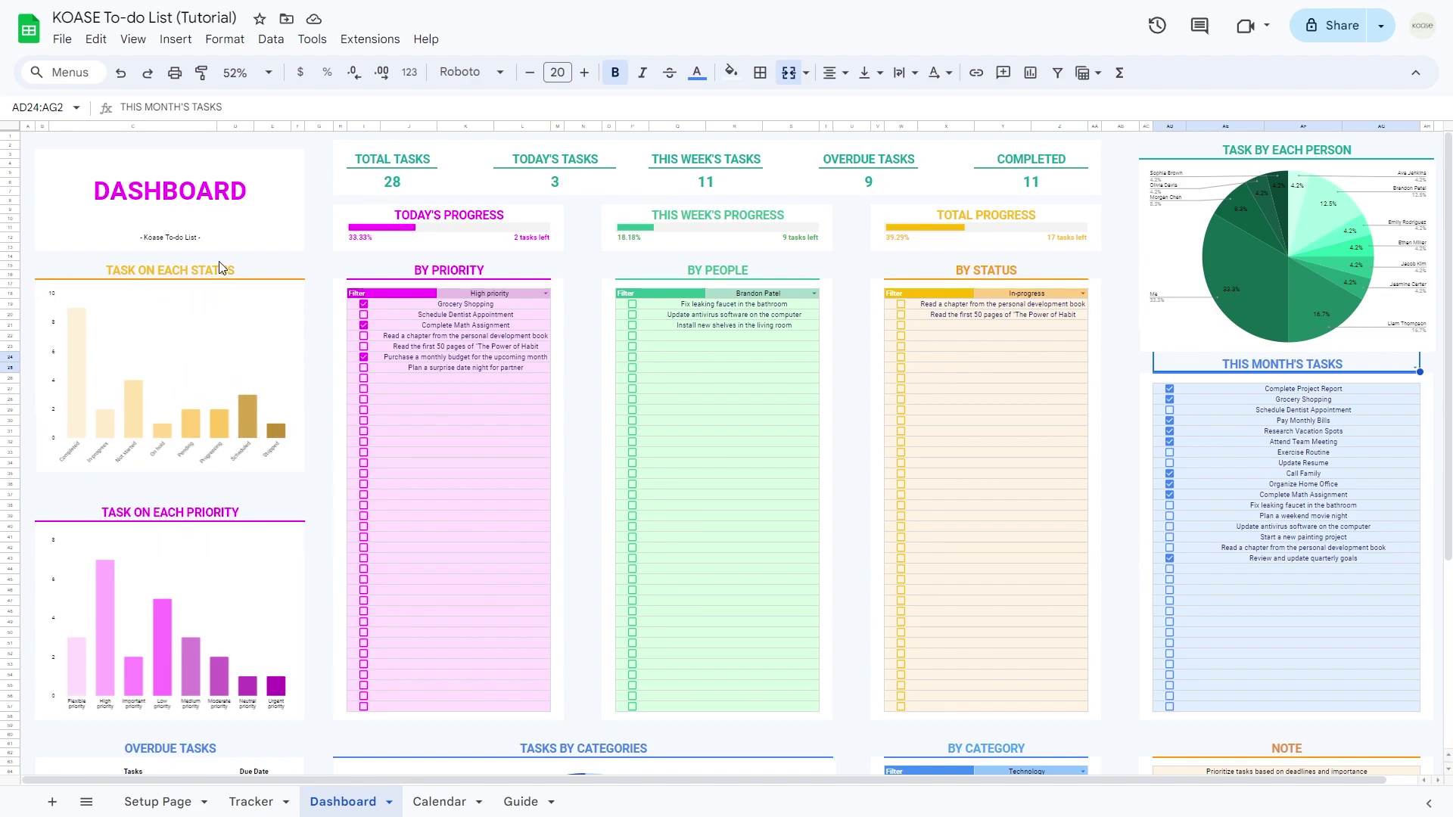
scroll(243, 503, "down", 5)
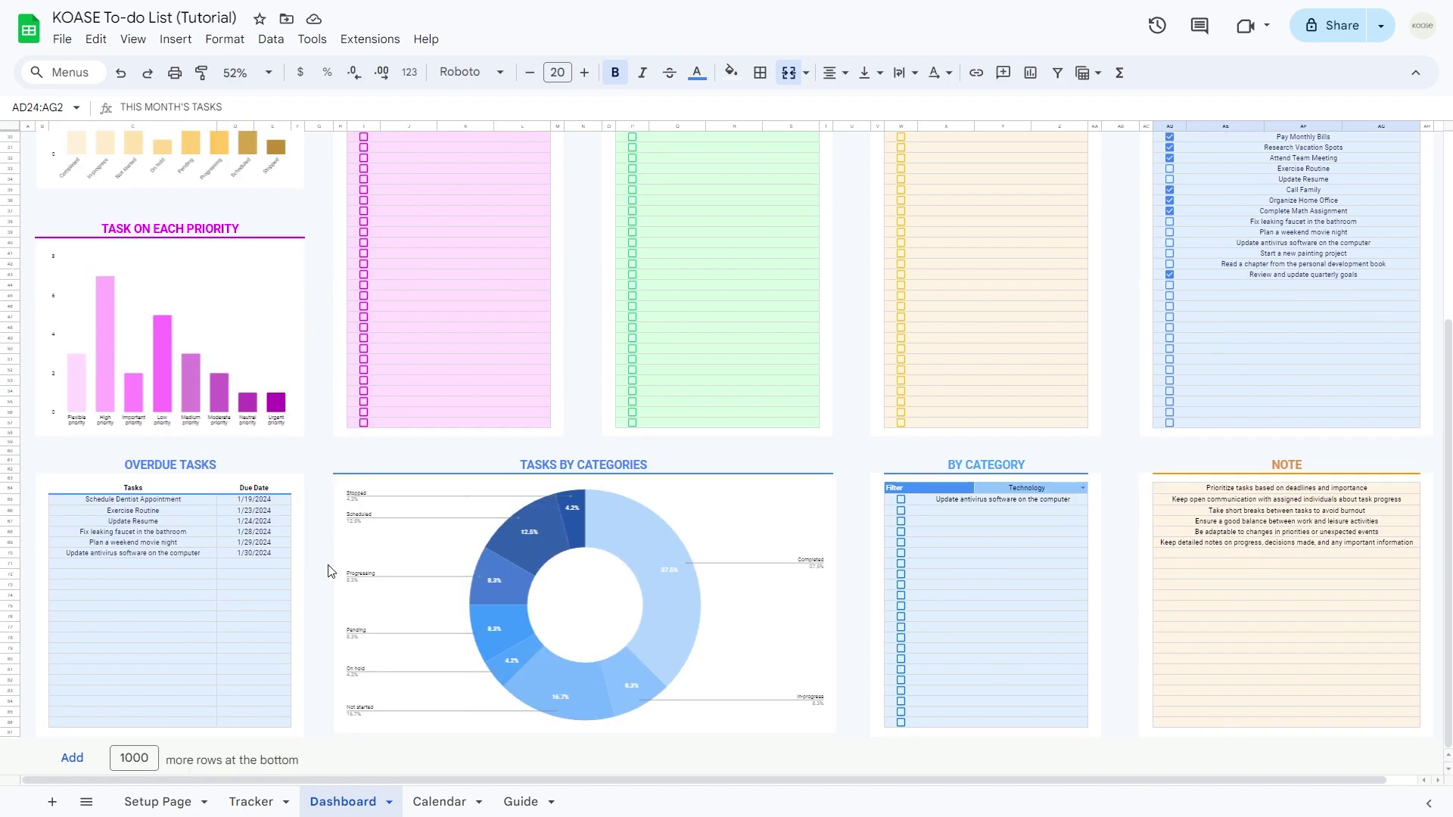
scroll(552, 655, "up", 5)
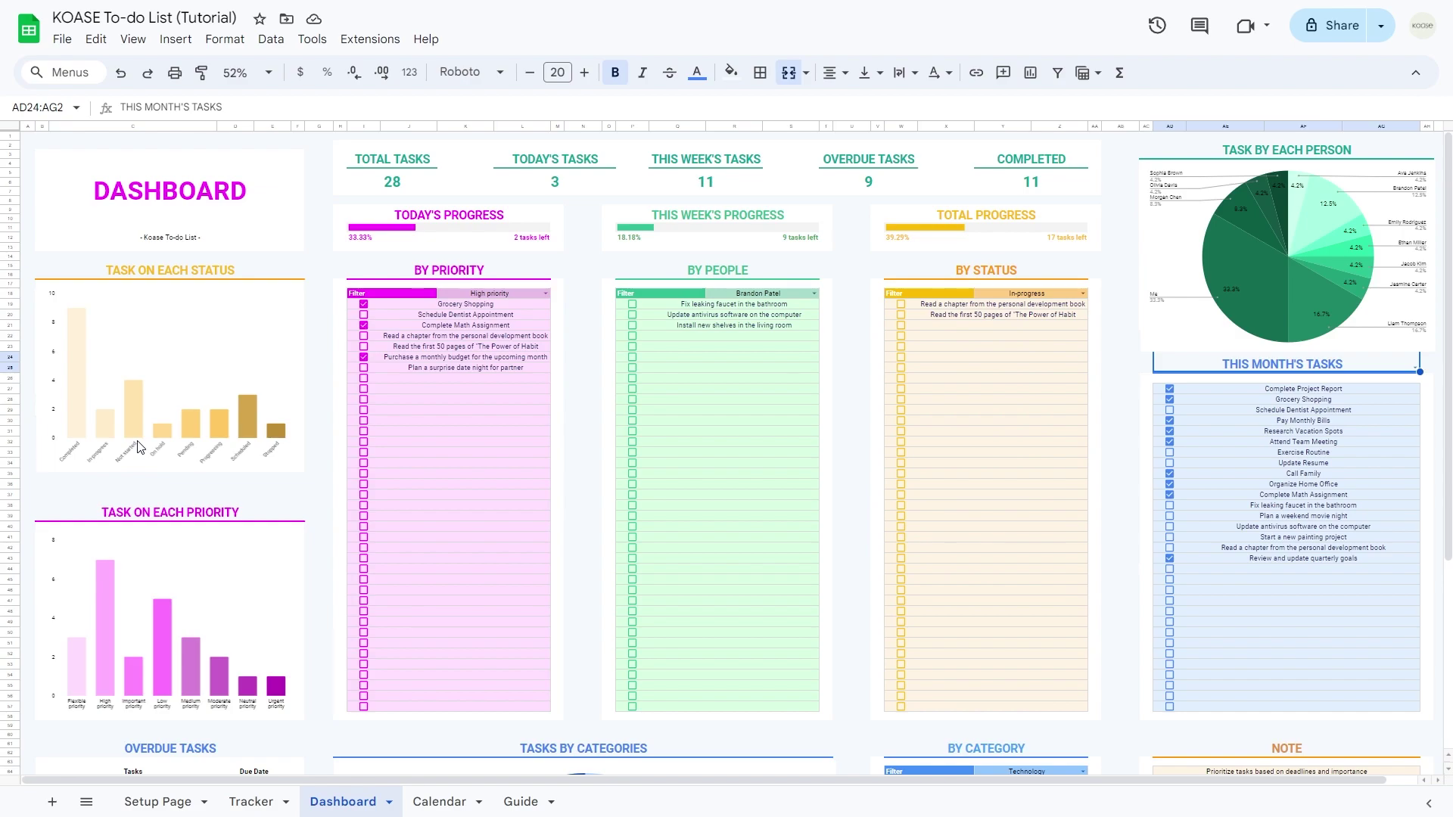
Scroll up and down through the Dashboard charts to review them.
scroll(139, 446, "down", 1)
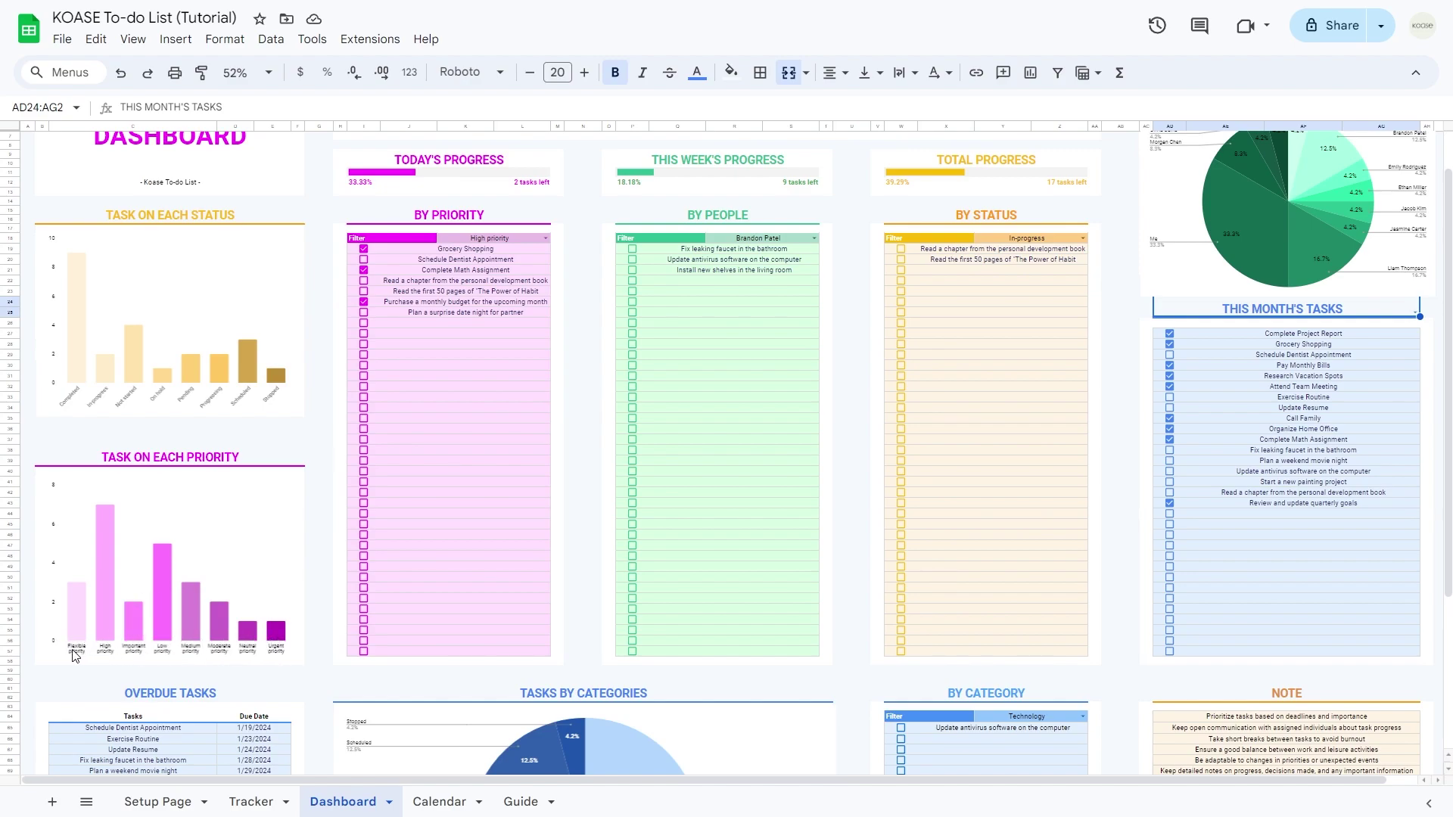
scroll(80, 651, "up", 1)
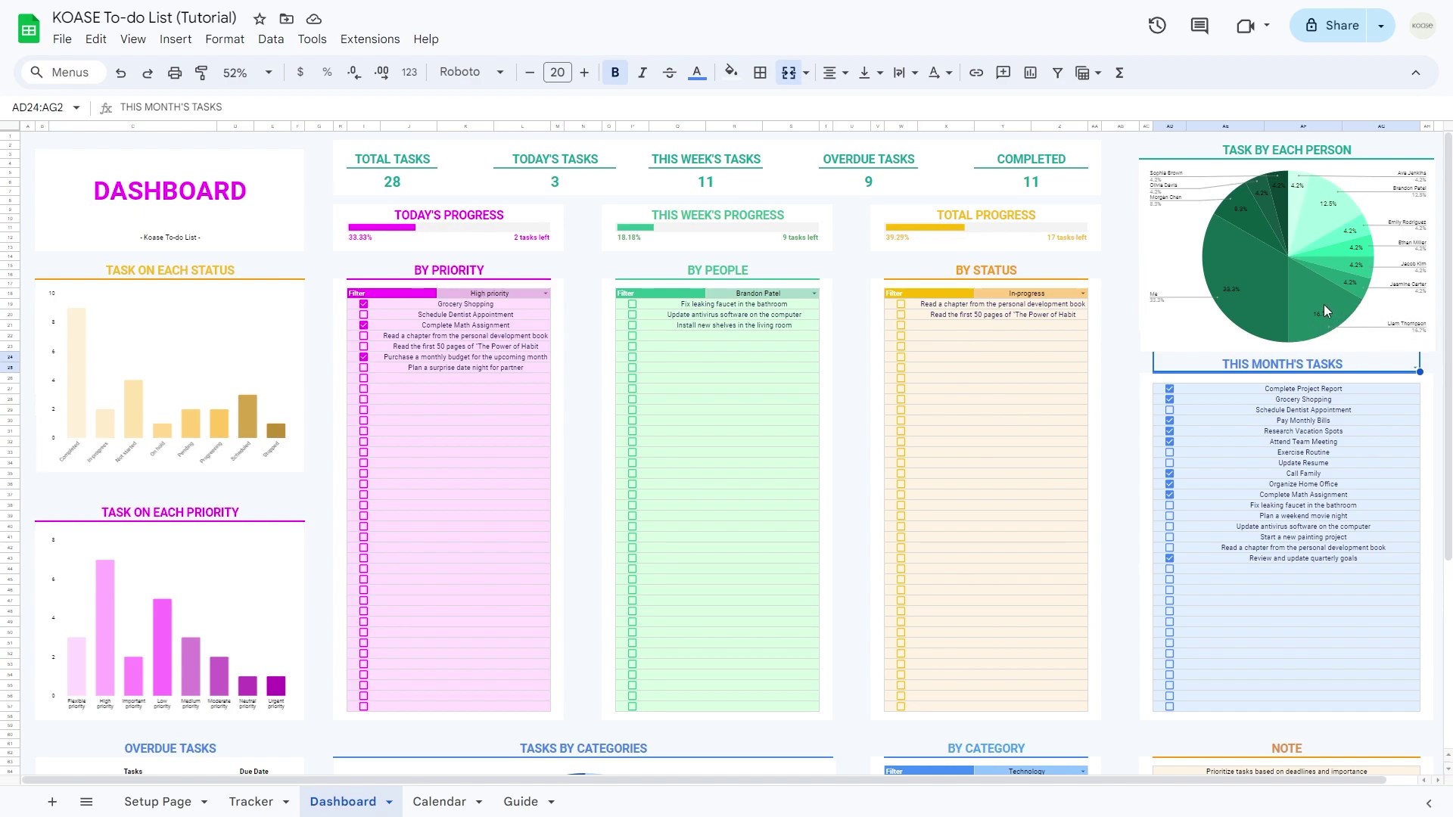
scroll(849, 529, "down", 5)
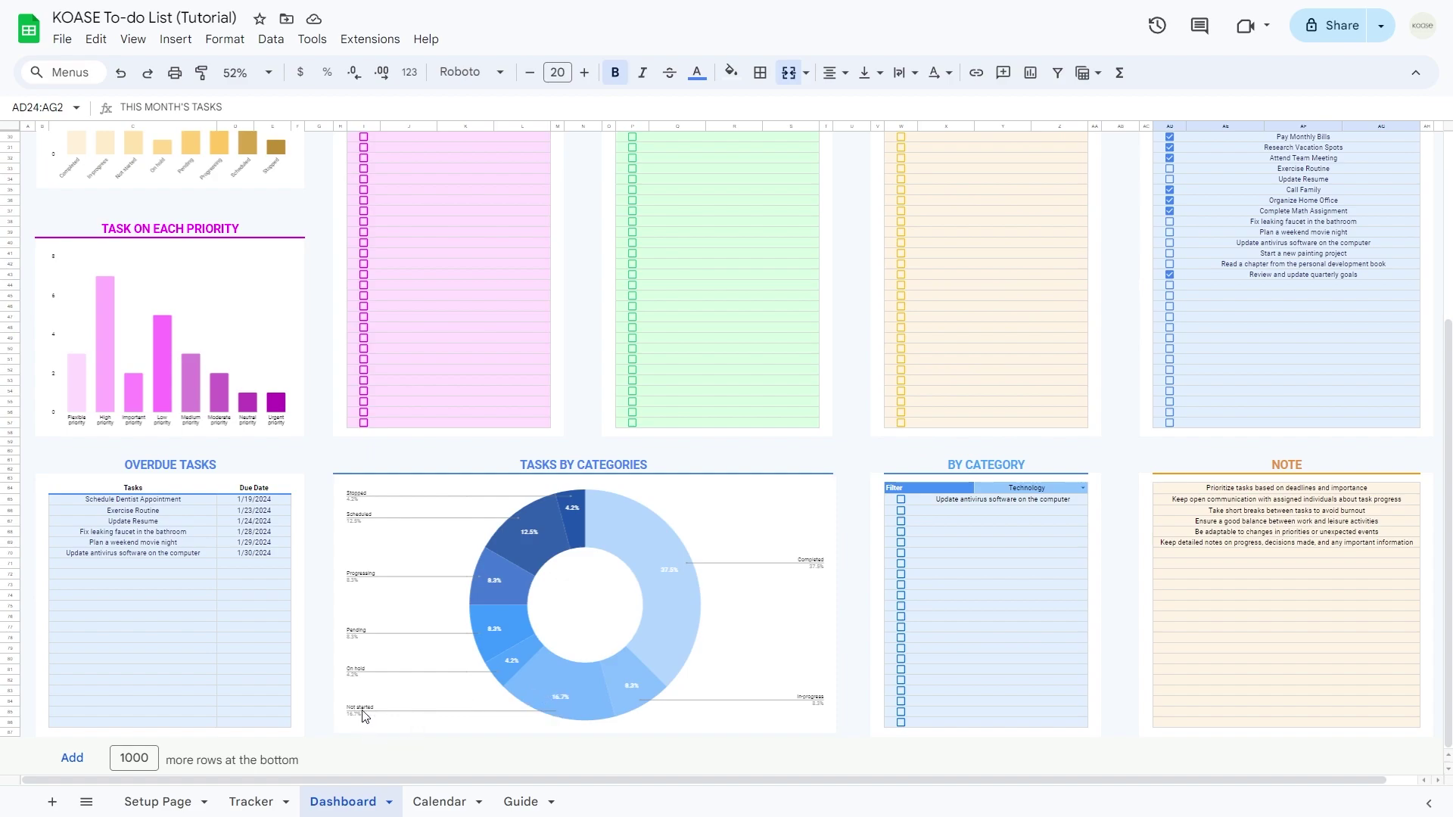
scroll(663, 701, "up", 5)
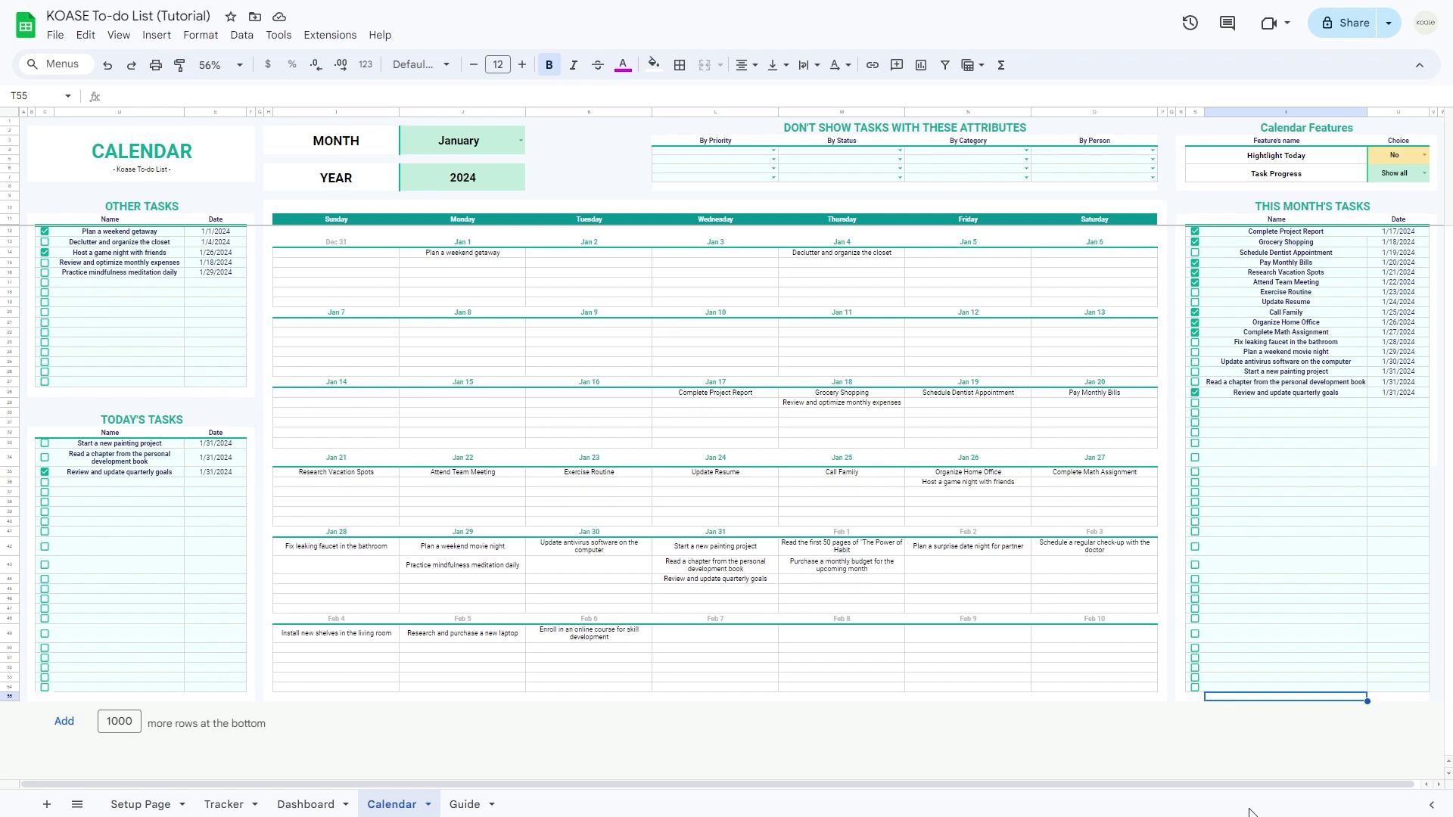
Flip the calendar Month to February and March, then back to January.
left_click(503, 144)
left_click(492, 189)
left_click(520, 139)
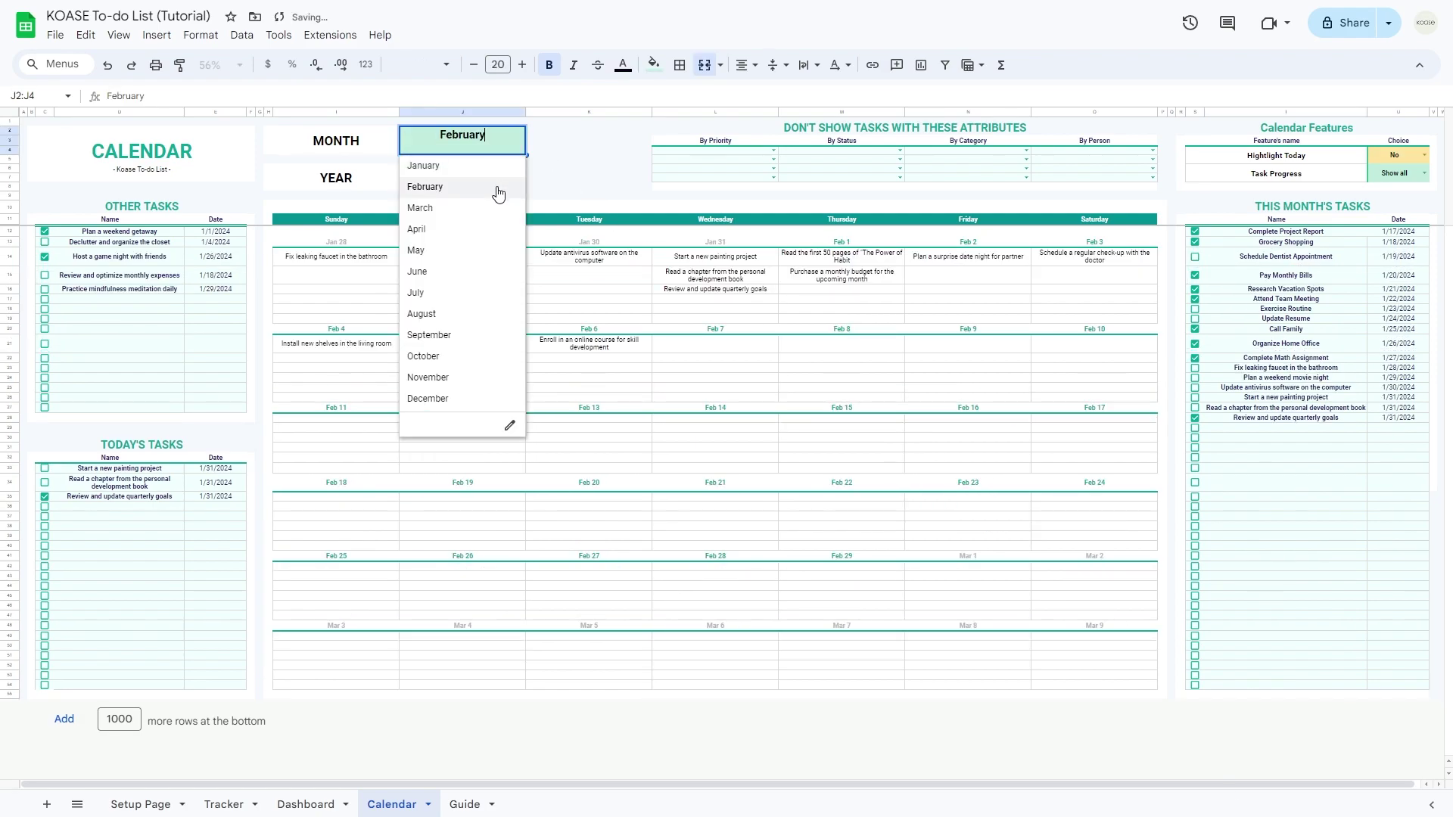
left_click(496, 208)
left_click(519, 140)
left_click(513, 165)
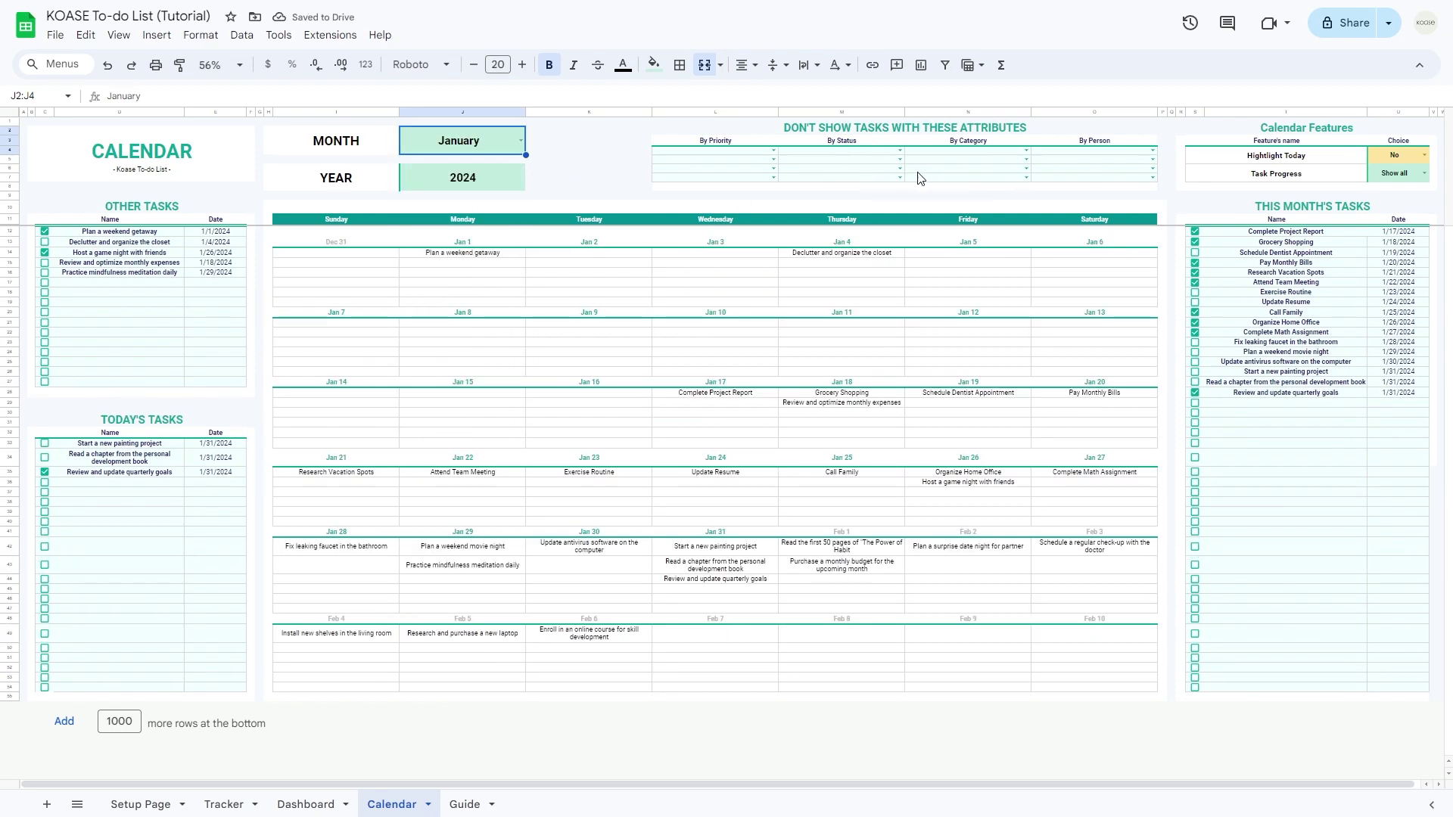
Exclude High priority, In-progress, Education and one assignee's tasks from the calendar.
left_click(773, 151)
left_click(760, 180)
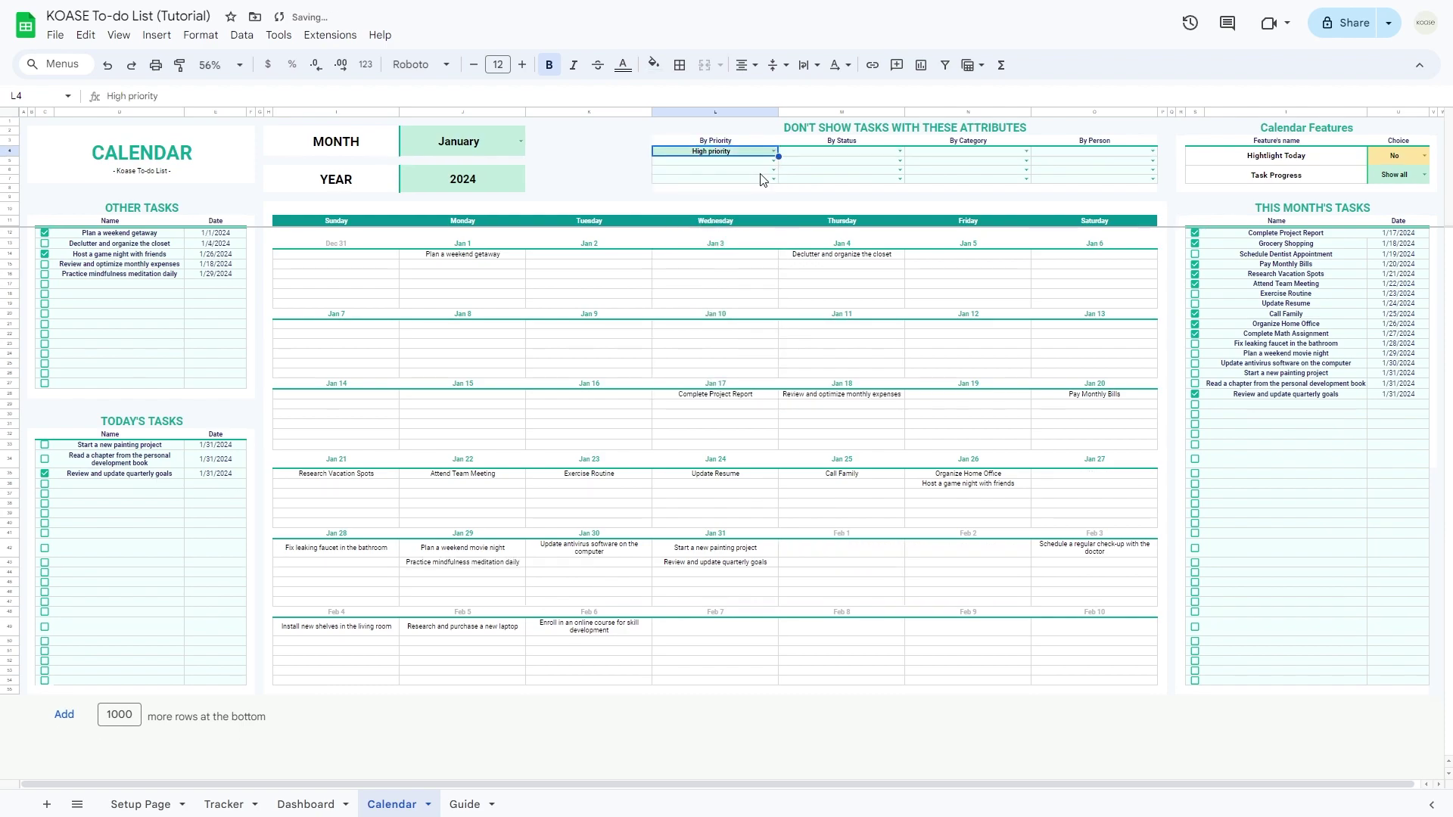
left_click(898, 152)
left_click(891, 188)
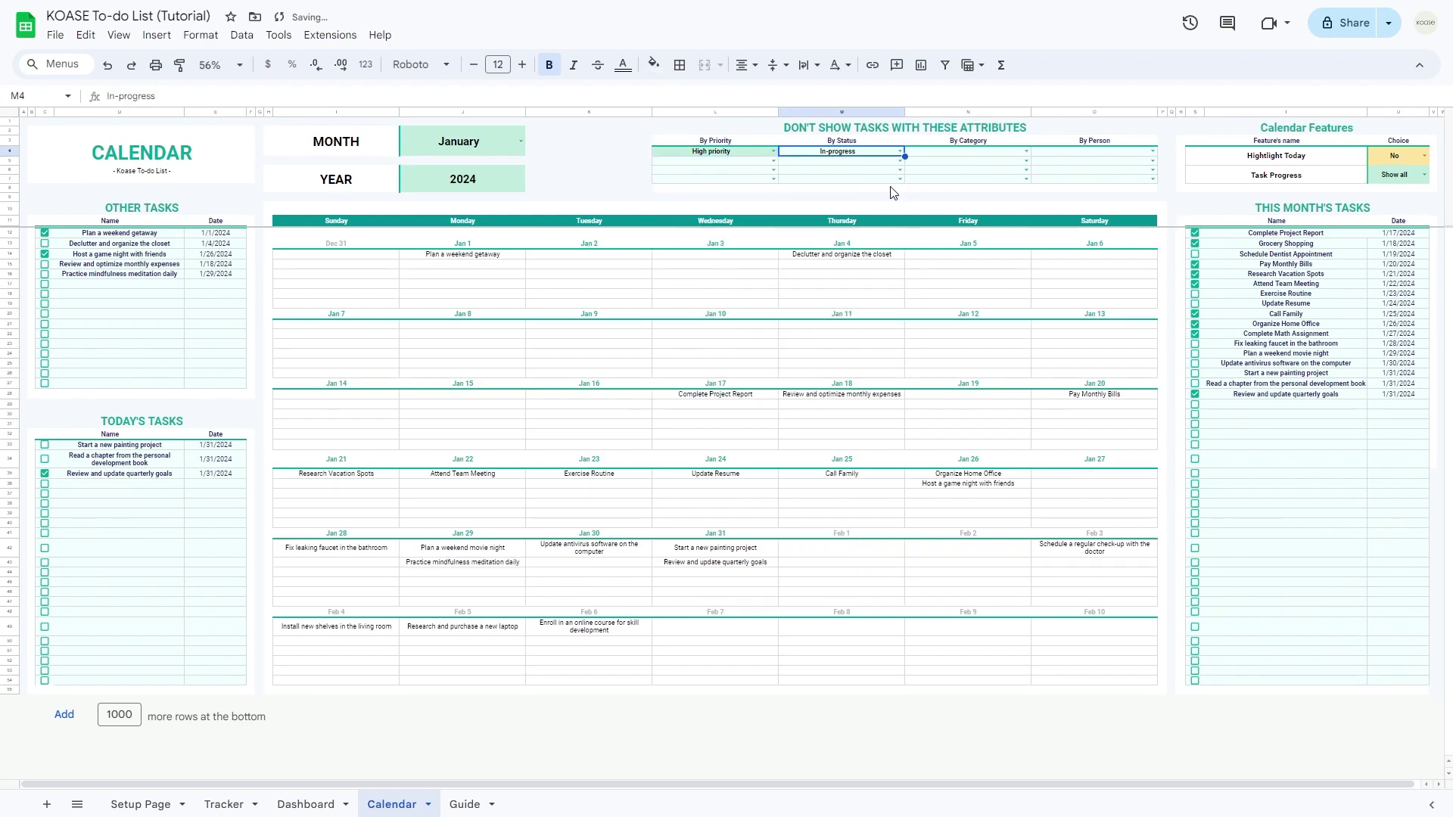
left_click(1026, 152)
left_click(1016, 170)
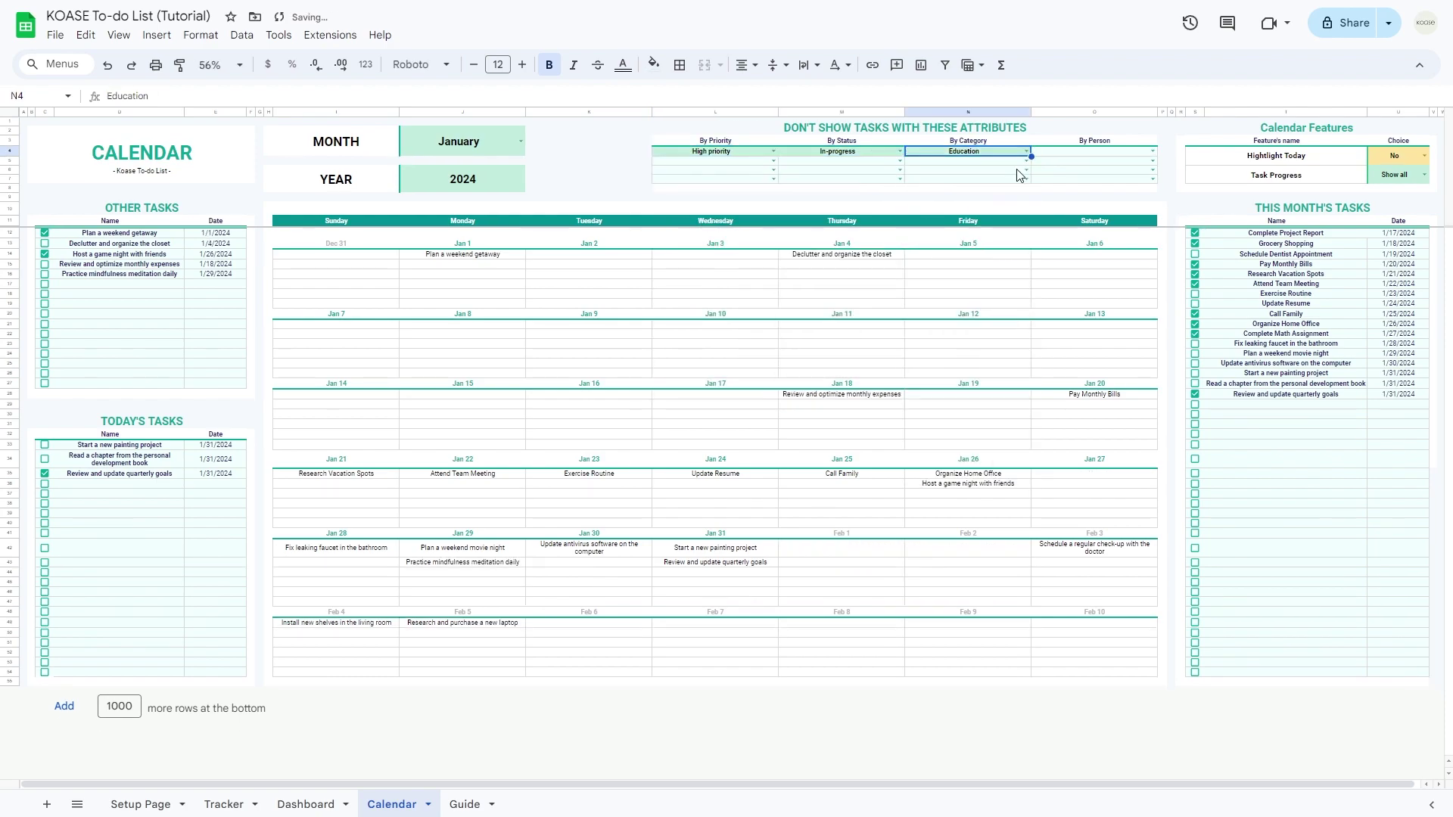
left_click(1152, 151)
left_click(1135, 189)
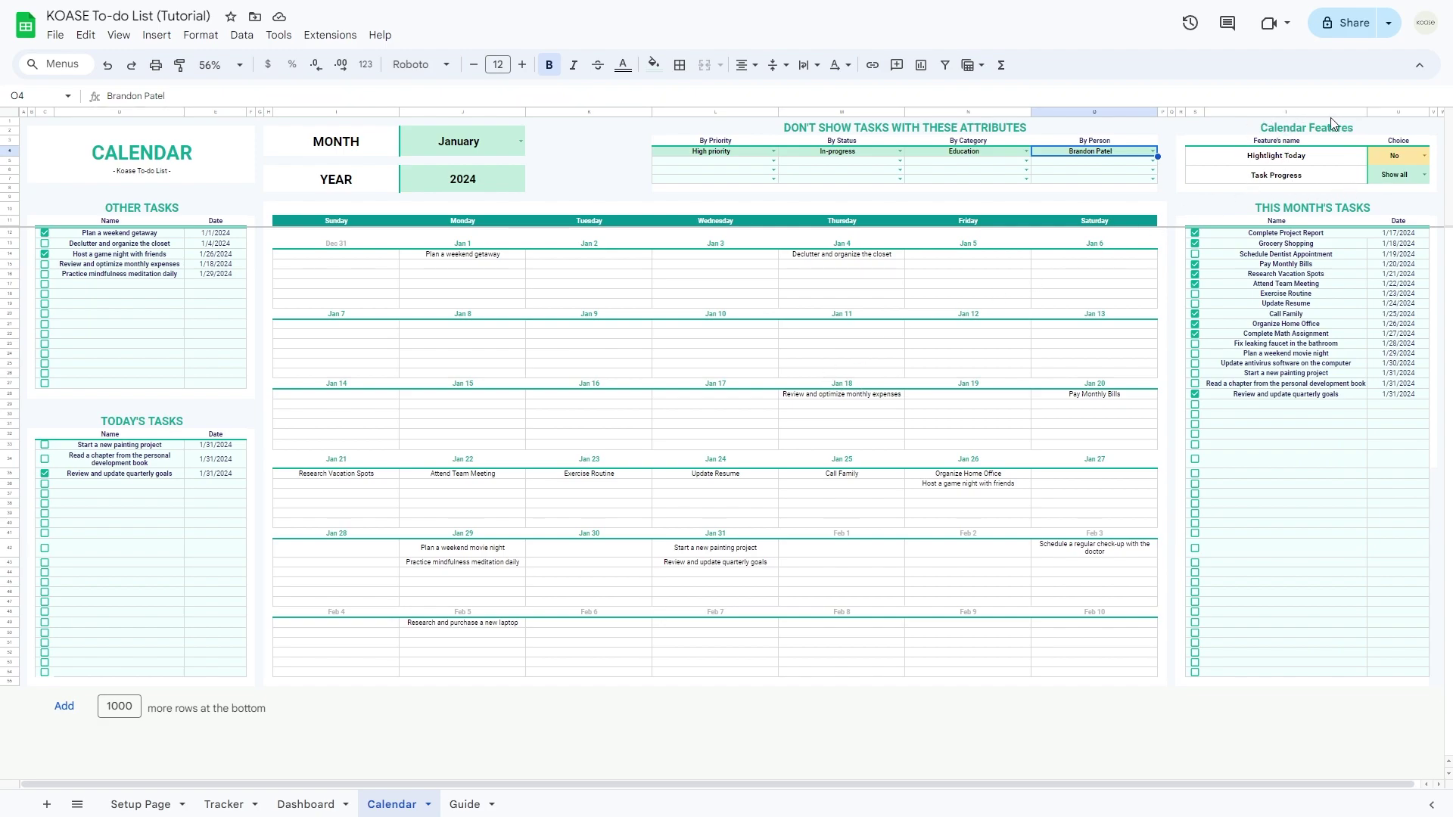
Point out Highlight Today and Task Progress, previewing finished-only tasks then Show all.
left_click(1325, 160)
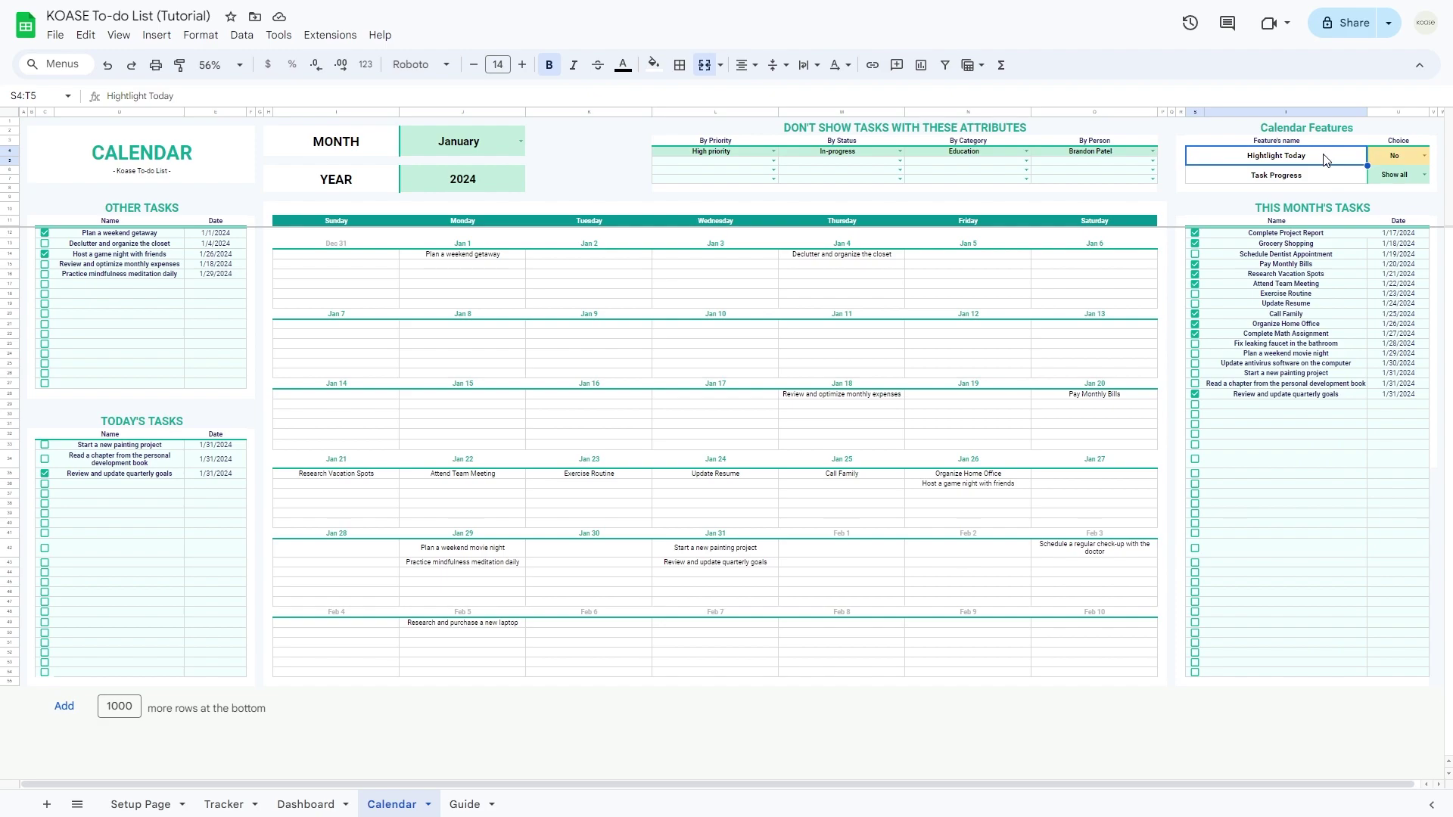
left_click(1326, 178)
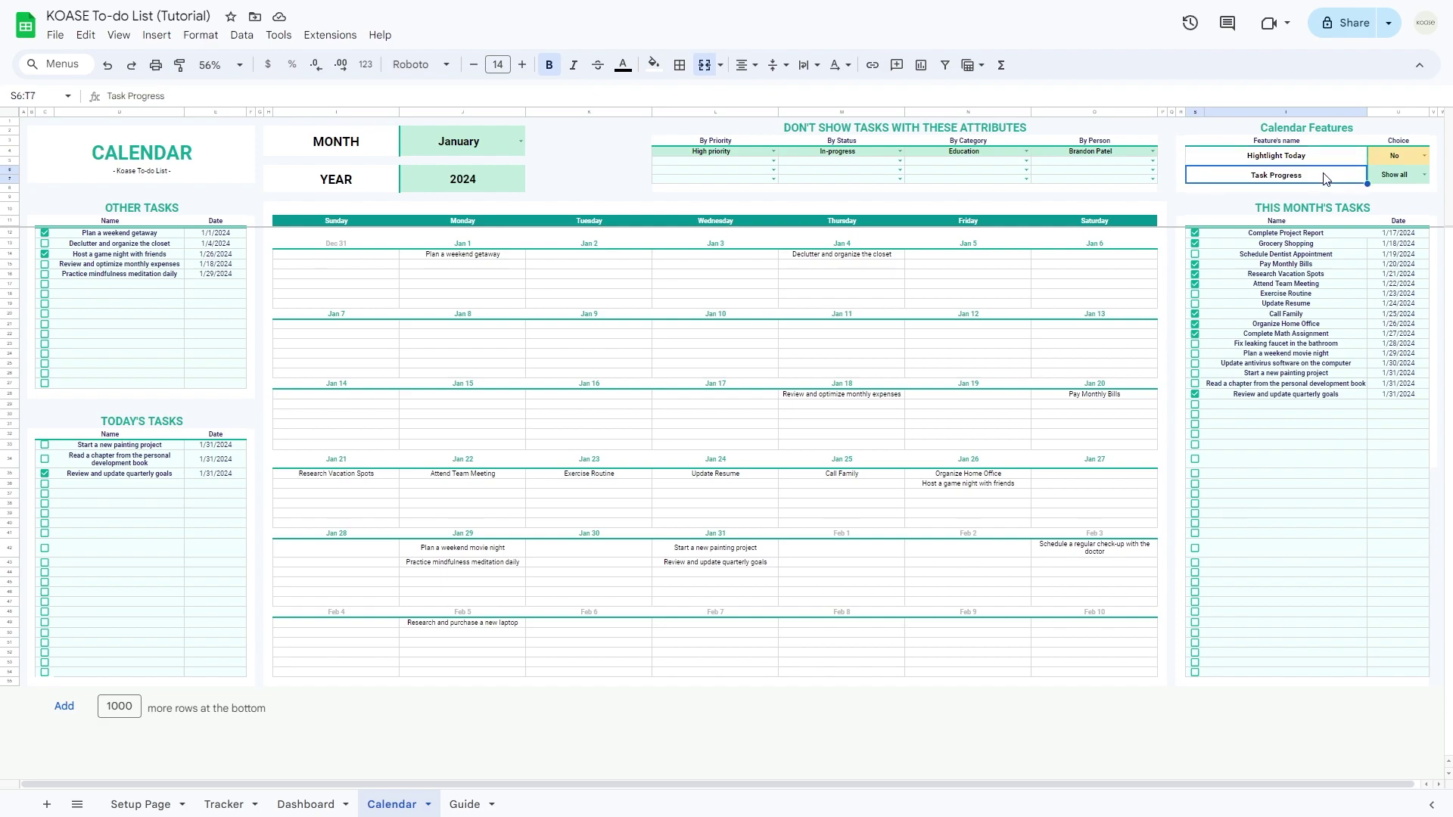
left_click(1425, 175)
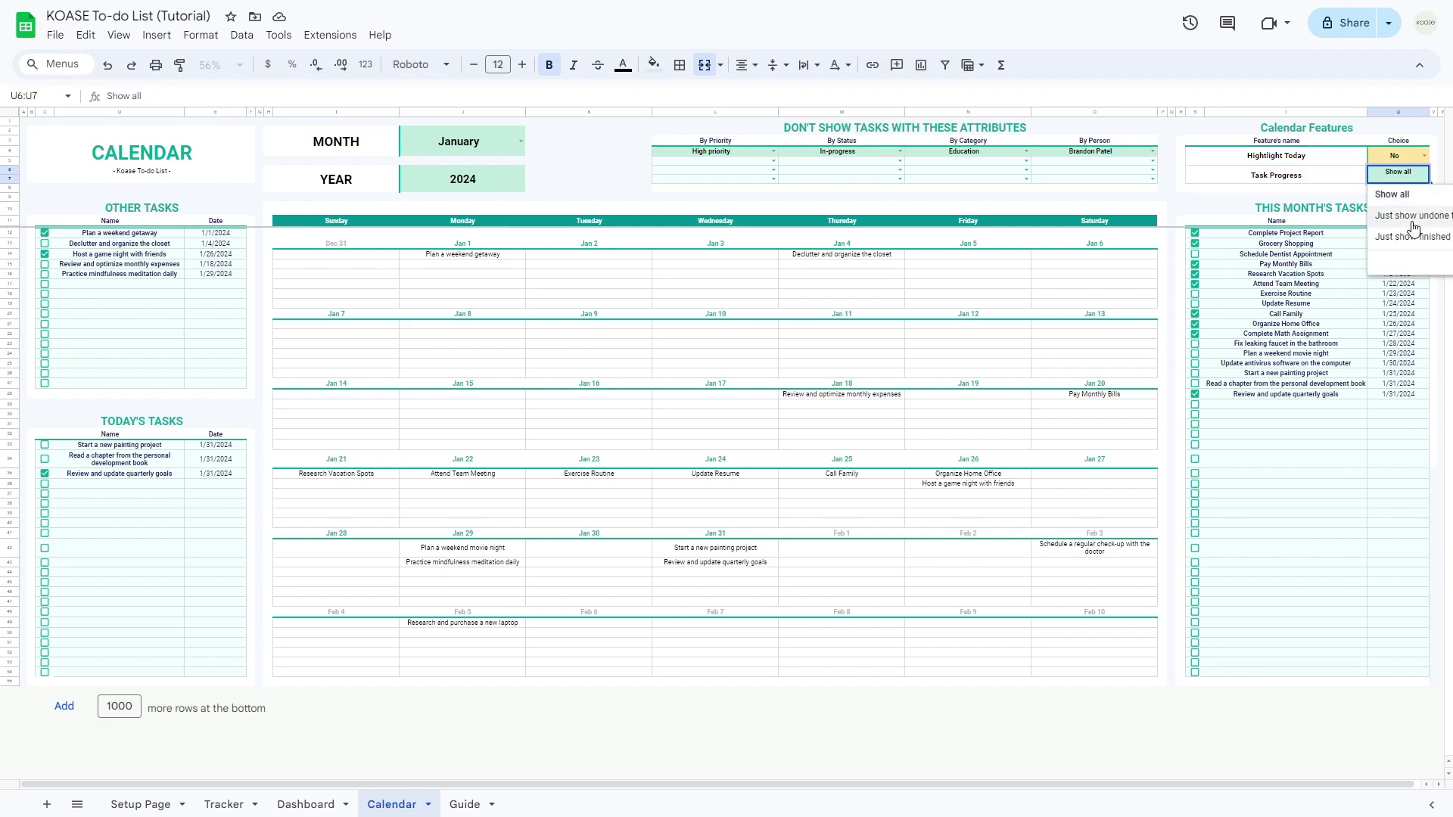
left_click(1414, 237)
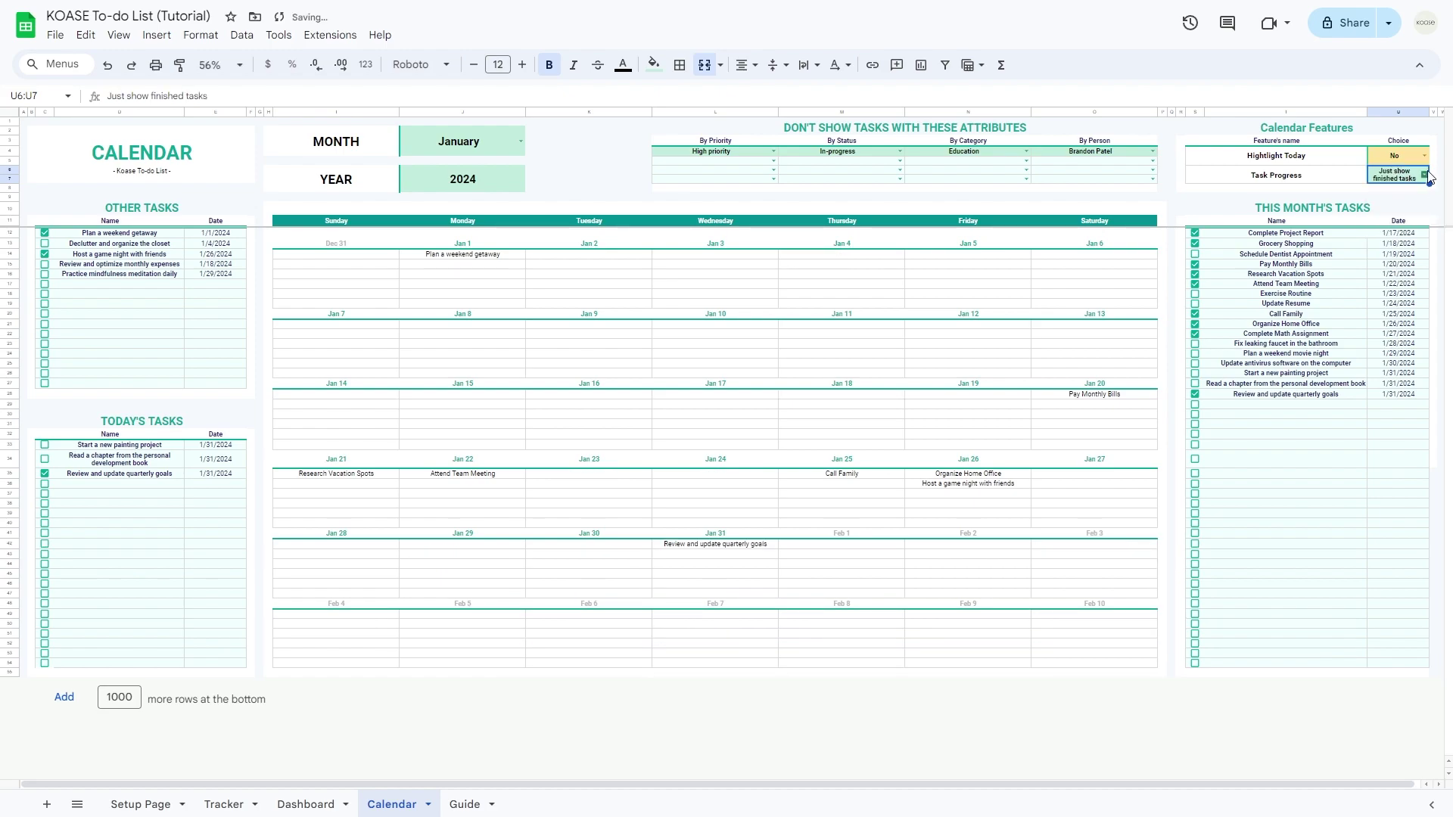
left_click(1426, 176)
left_click(1423, 197)
Set Highlight Today to Yes, preview undone-only tasks, then return Task Progress to Show all.
left_click(1425, 156)
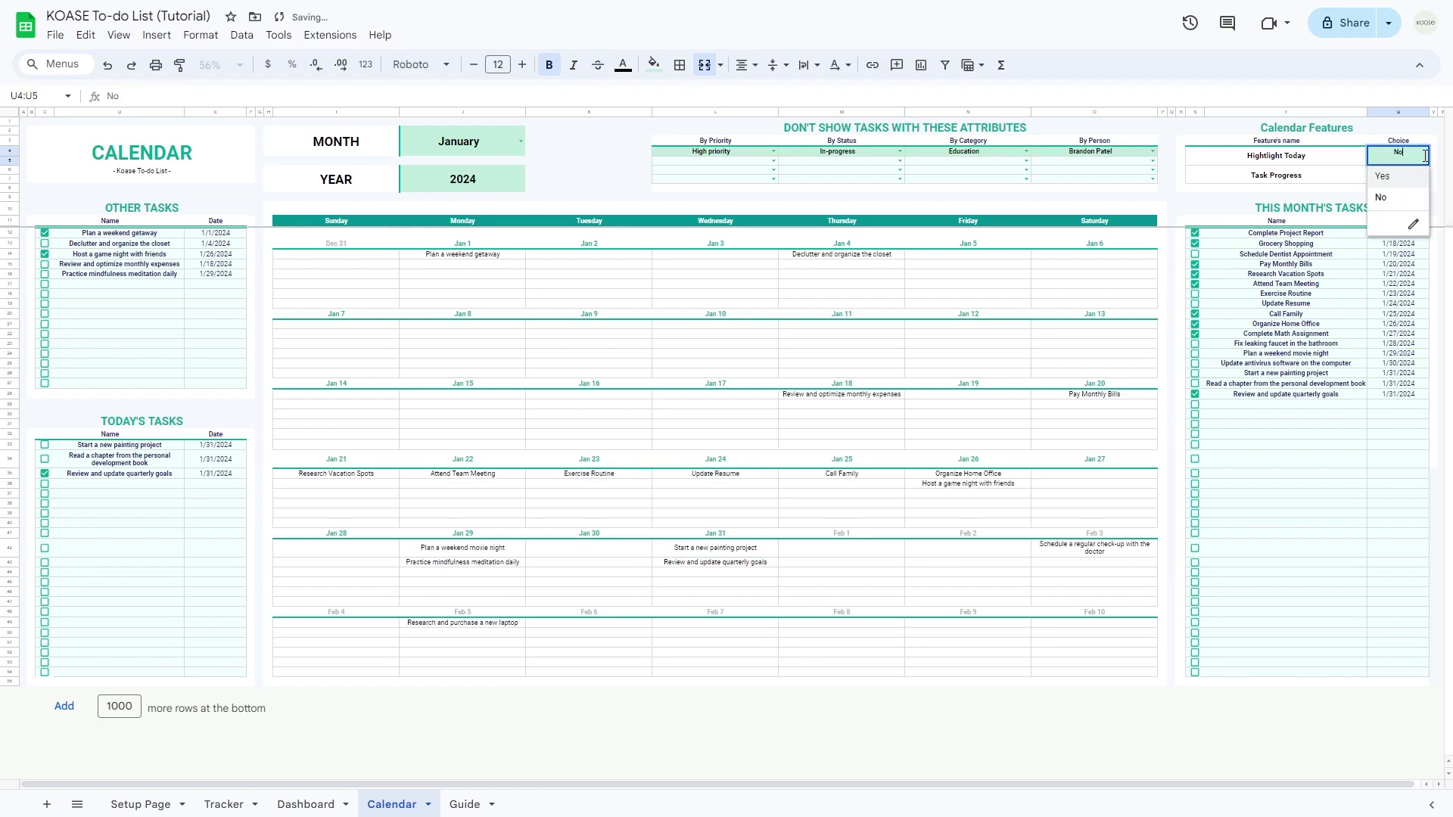
left_click(1420, 185)
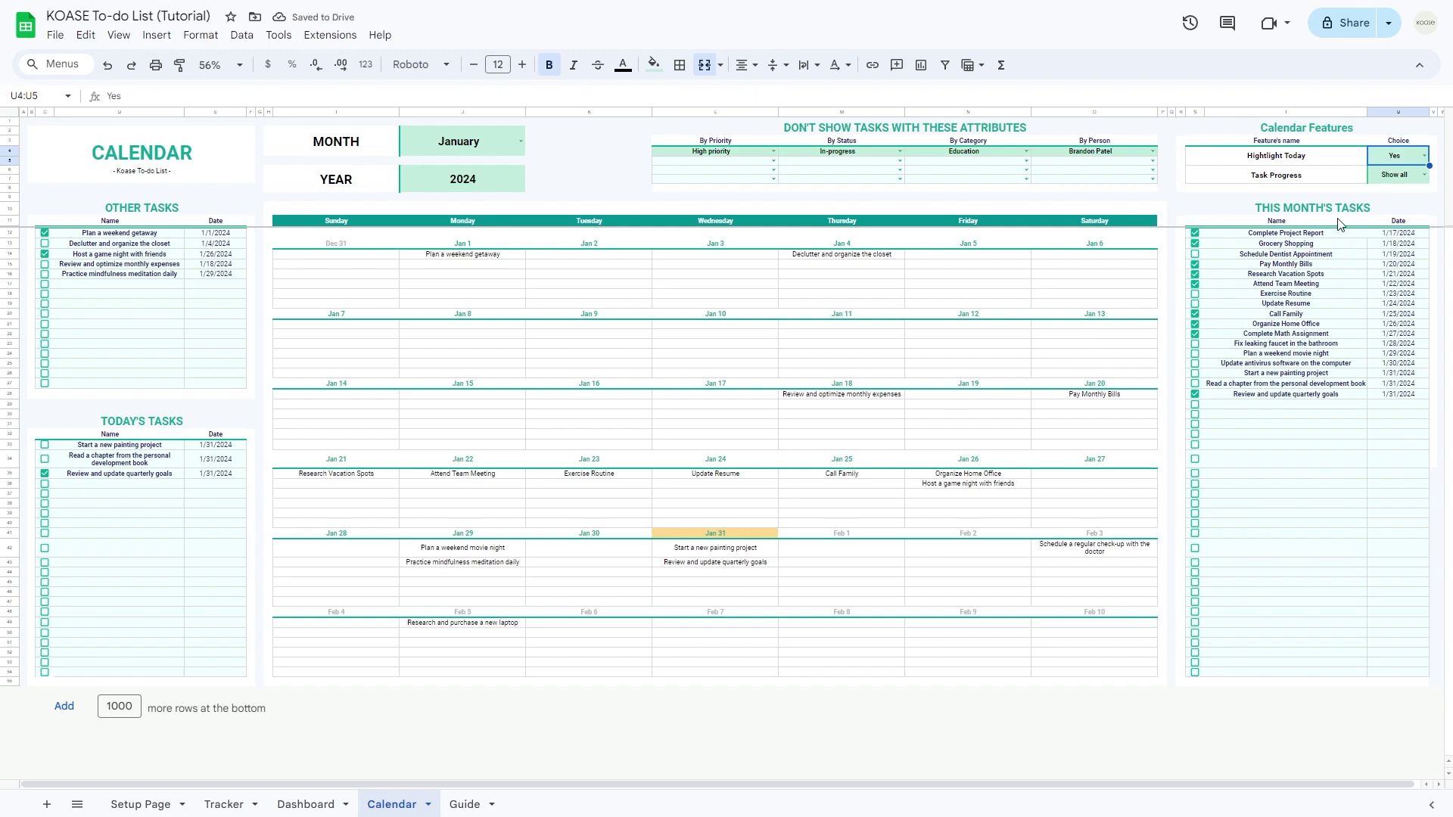
left_click(1423, 176)
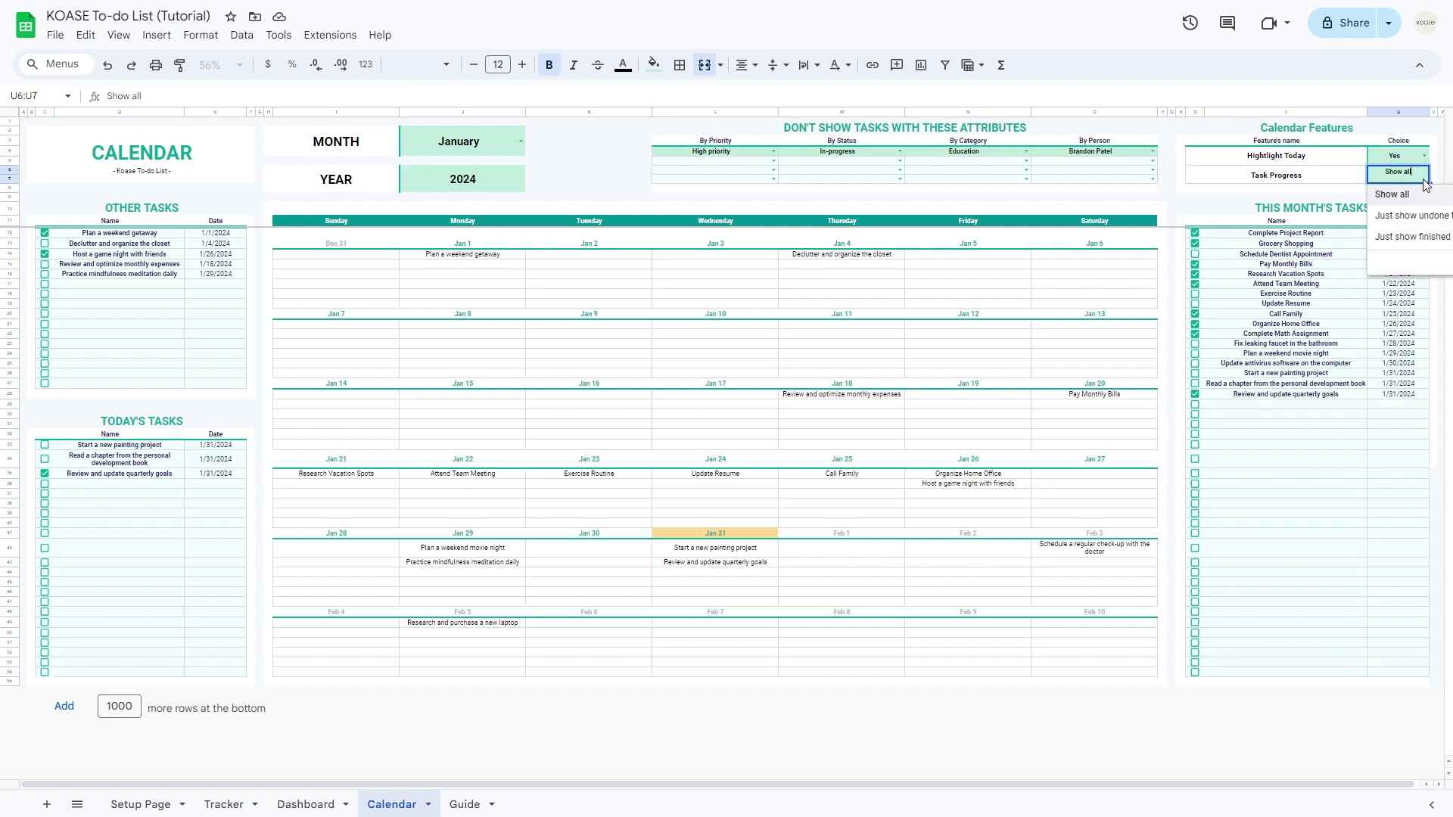
left_click(1412, 216)
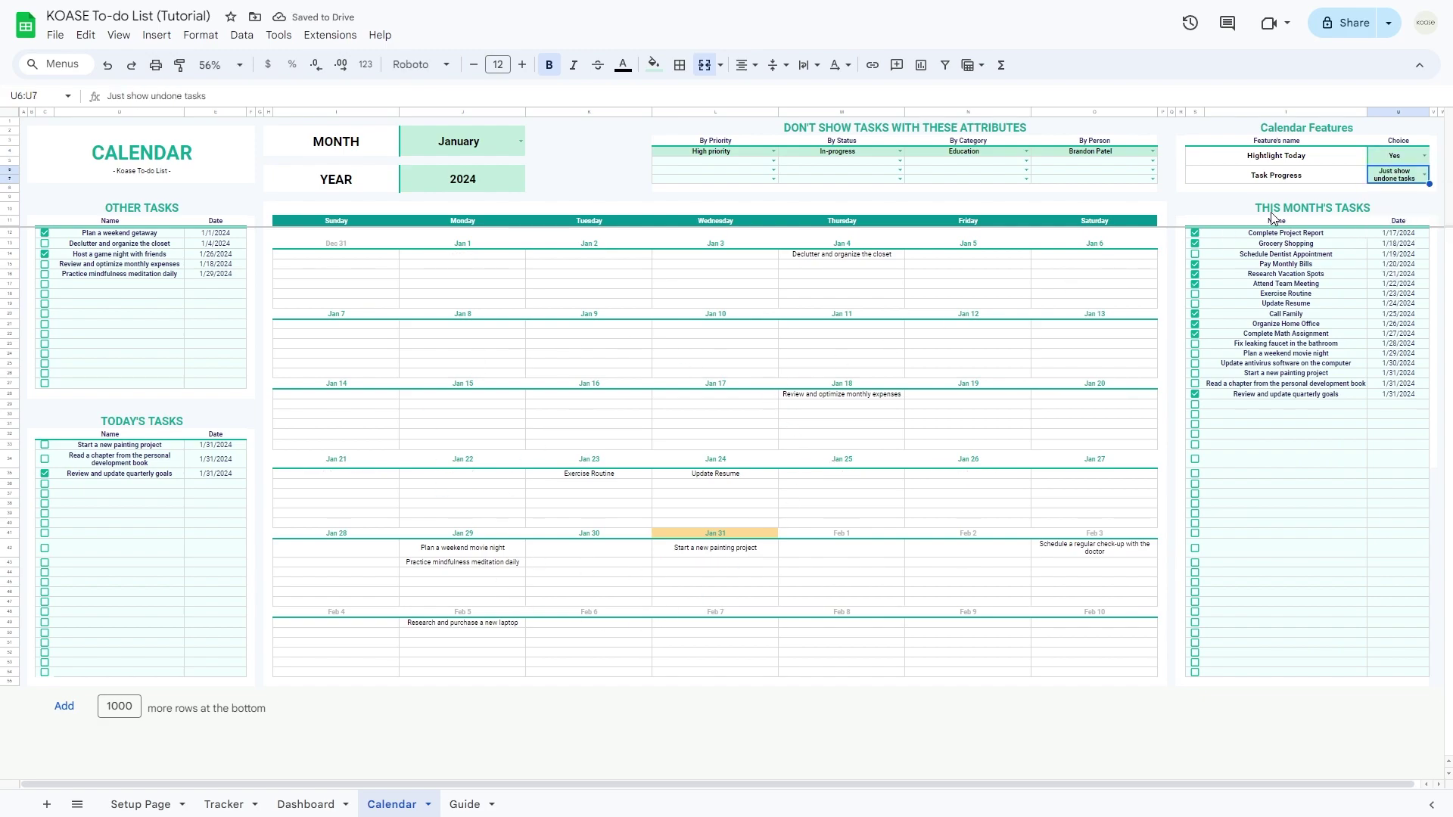
left_click(1425, 175)
left_click(1419, 201)
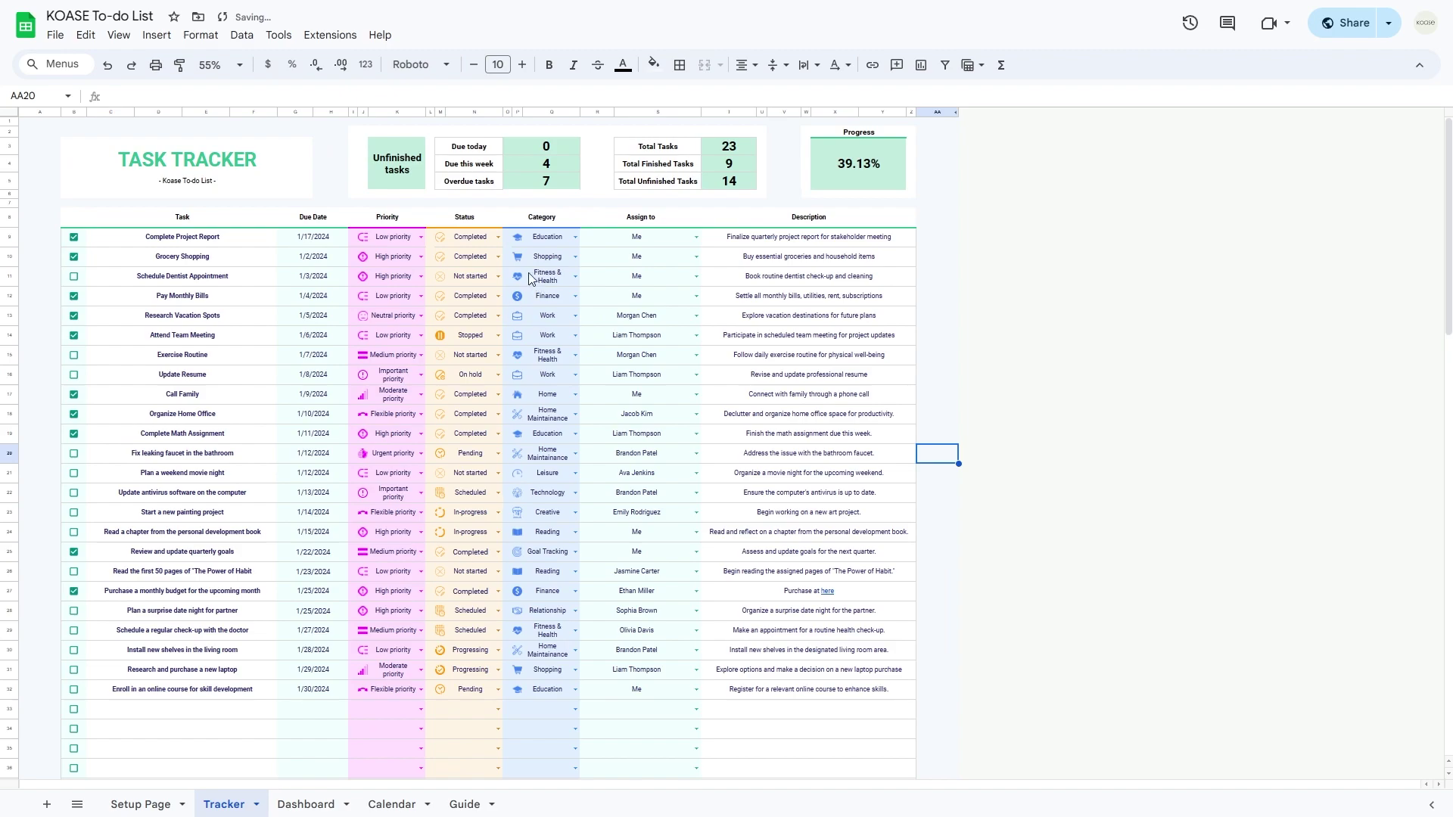
On the Tracker, inspect Grocery Shopping's status and a task's status and priority dropdowns.
left_click(493, 258)
left_click(500, 513)
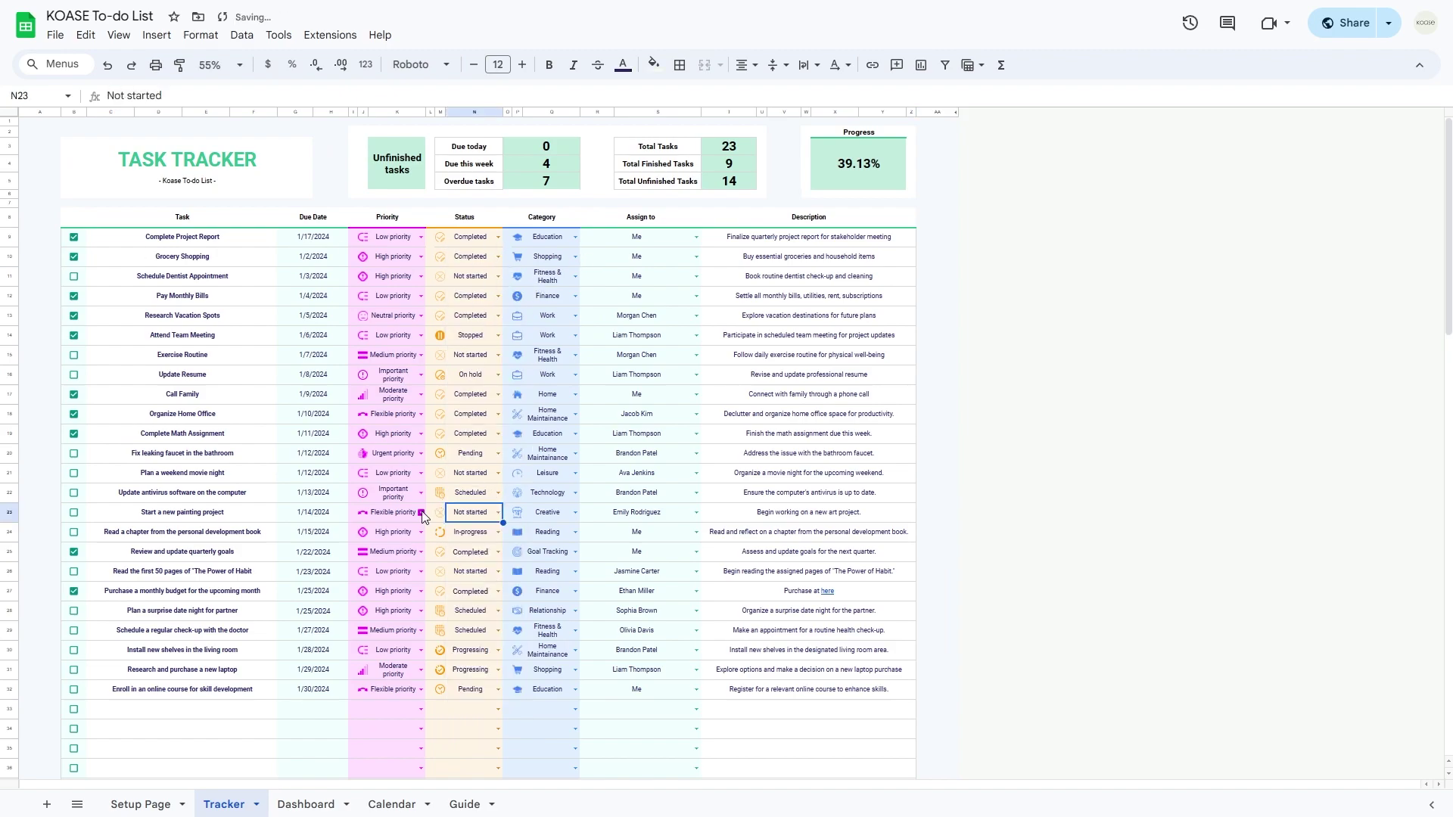
left_click(416, 592)
Filter the Dashboard to High priority, one person, In-progress, this week and Shopping tasks.
left_click(498, 552)
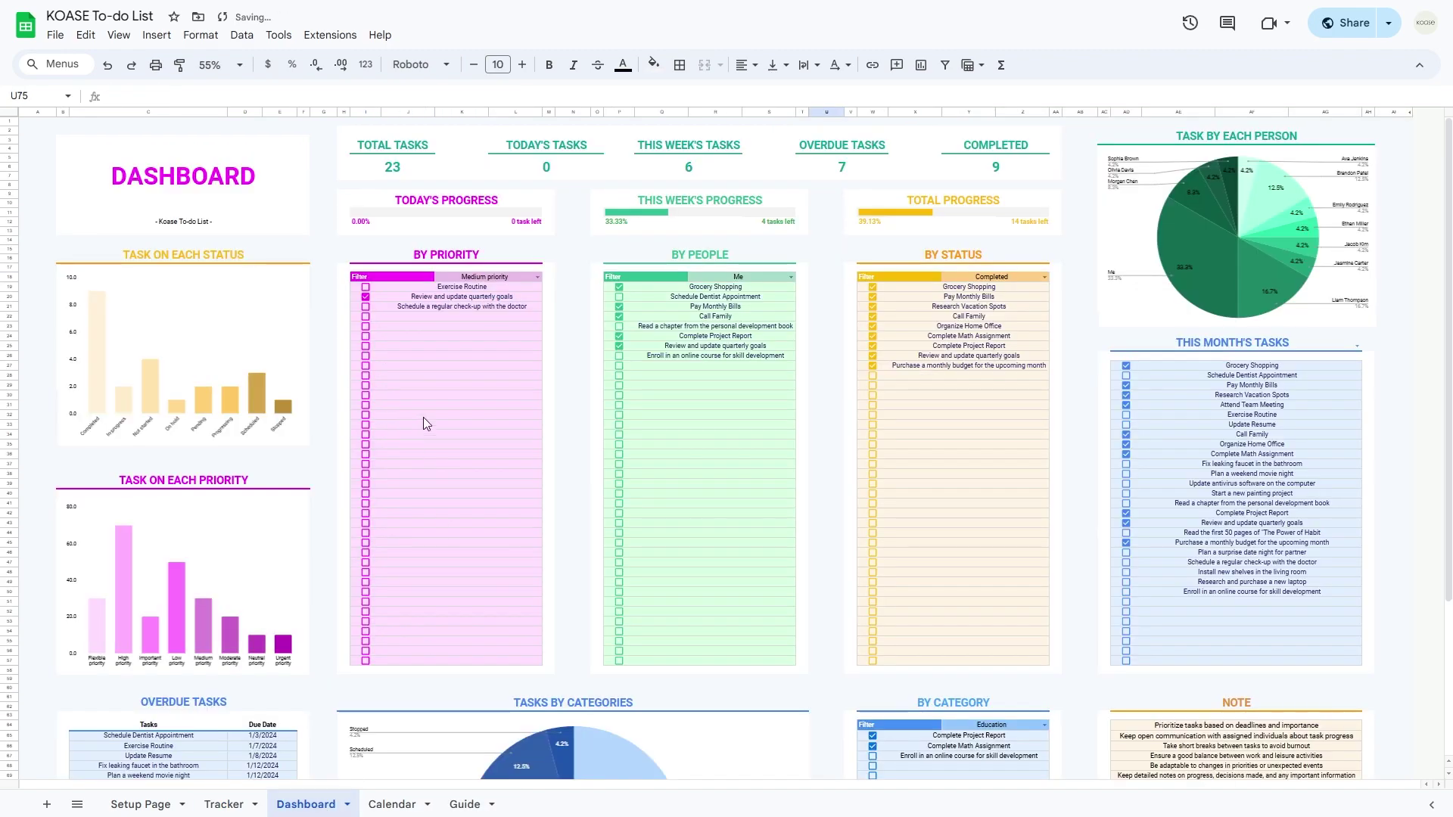
left_click(537, 277)
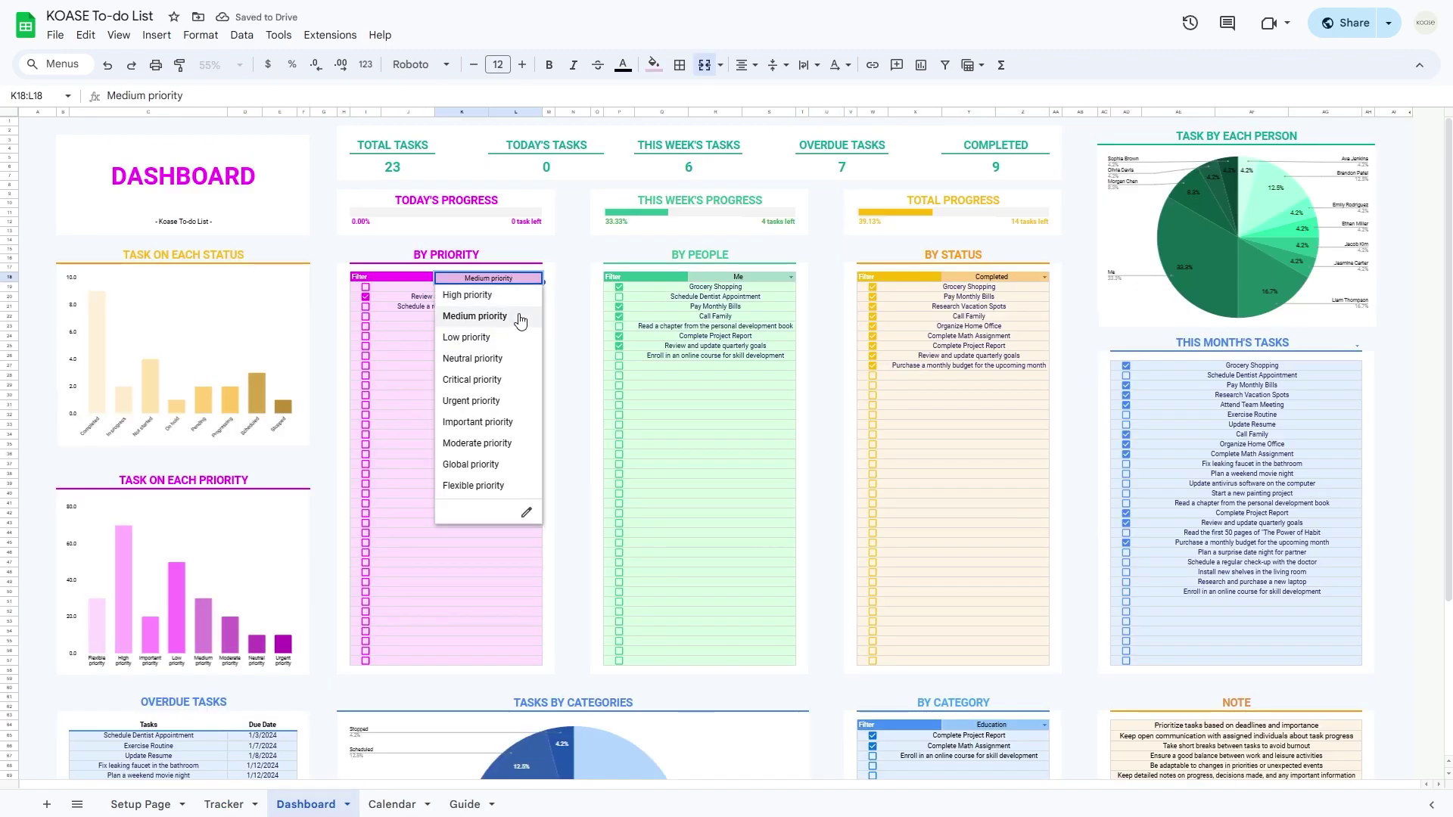
left_click(486, 292)
left_click(791, 277)
left_click(719, 315)
left_click(1045, 277)
left_click(976, 315)
left_click(1357, 346)
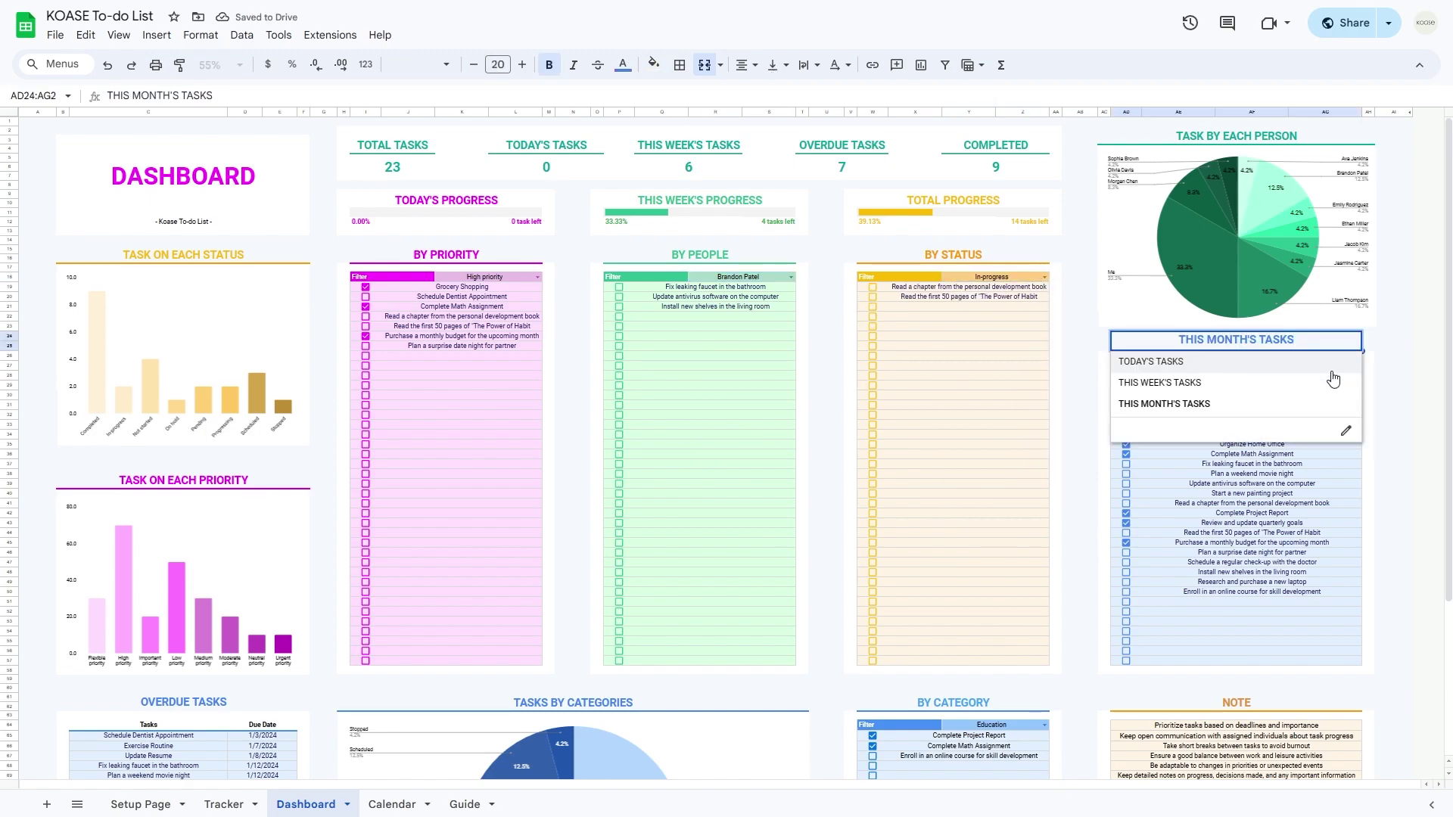
left_click(1332, 376)
scroll(1052, 454, "down", 5)
left_click(1044, 511)
left_click(1021, 565)
Hide Medium priority, Completed, Work and Me tasks from the Calendar.
left_click(391, 804)
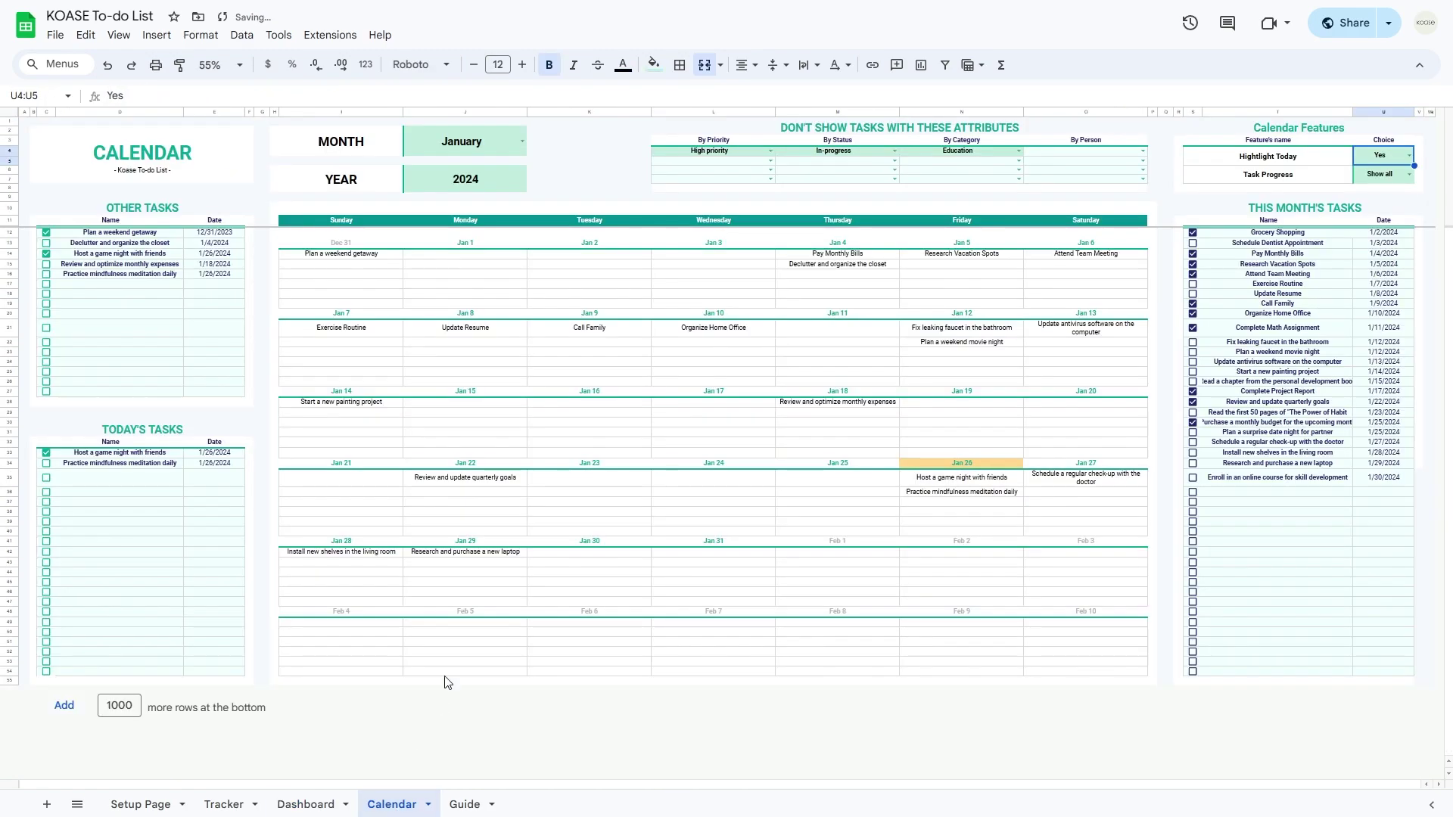
left_click(770, 151)
left_click(696, 184)
left_click(895, 150)
left_click(833, 168)
left_click(1018, 150)
left_click(994, 207)
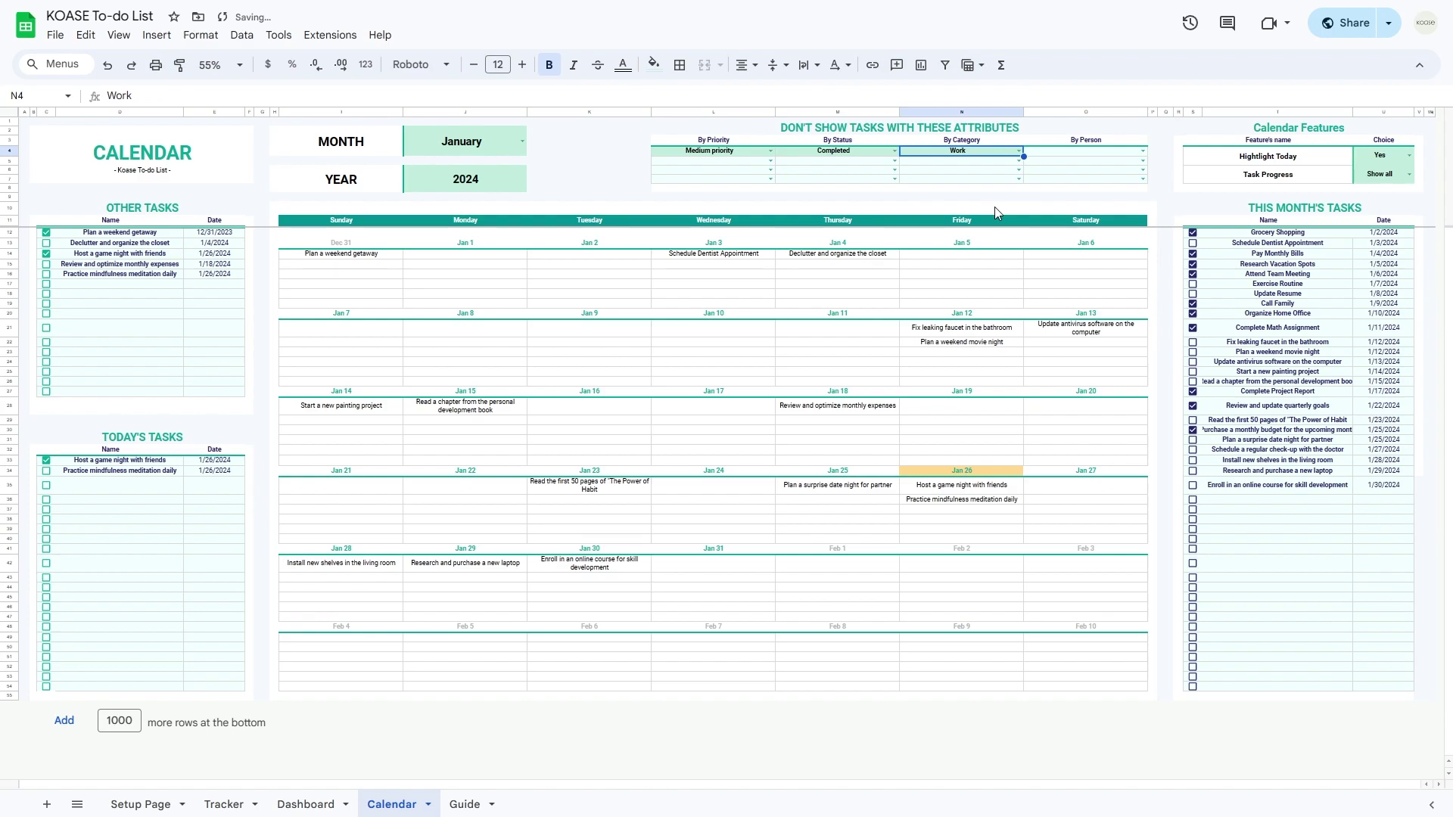
left_click(1143, 151)
left_click(1126, 173)
Keep today highlighted and try Task Progress options: undone only, finished only, and all tasks.
left_click(1384, 155)
left_click(1390, 198)
left_click(1383, 155)
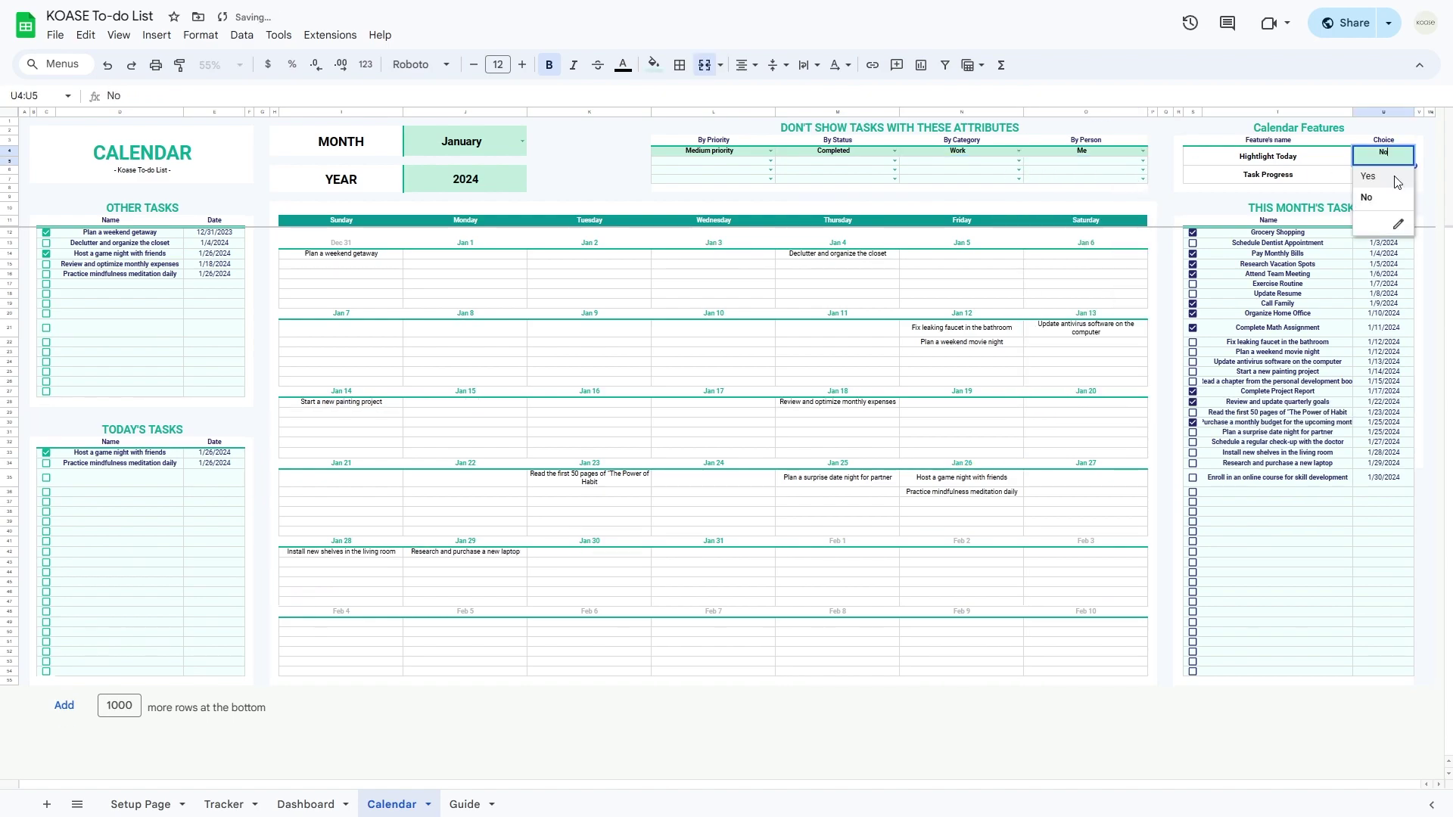
left_click(1368, 175)
left_click(1393, 175)
left_click(1396, 216)
left_click(1414, 187)
left_click(1413, 187)
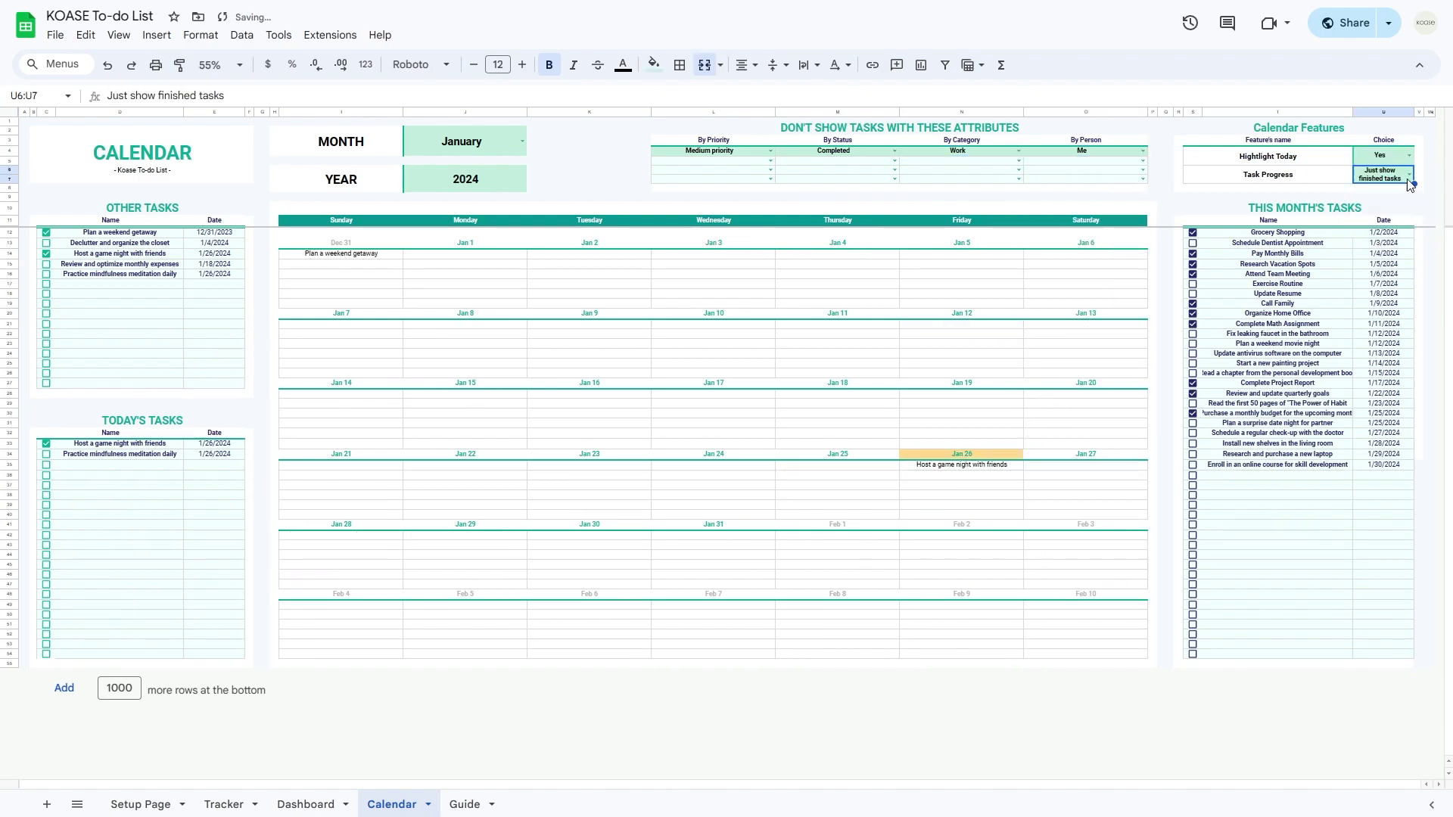